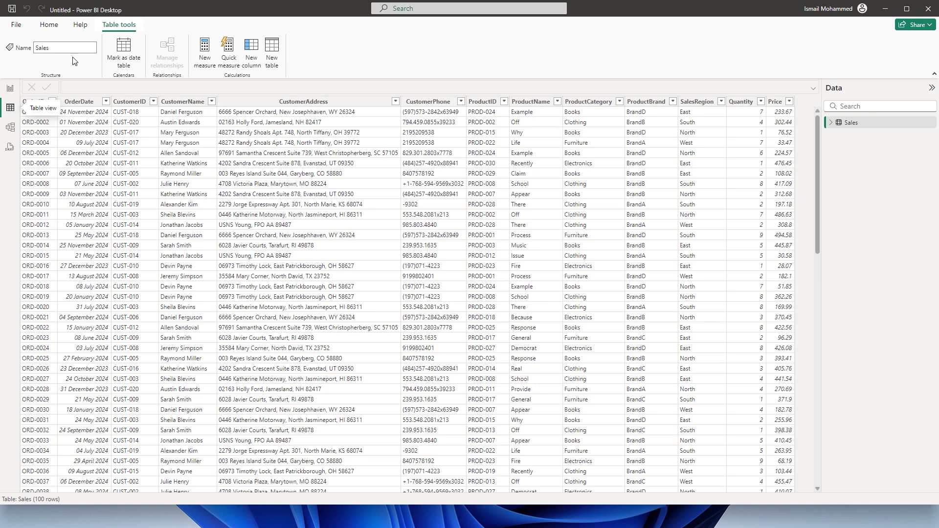
Step: Examine the order, customer and product columns of the Sales table one after another
{"action": "left_click", "coordinate": [130, 101]}
{"action": "left_click", "coordinate": [45, 104]}
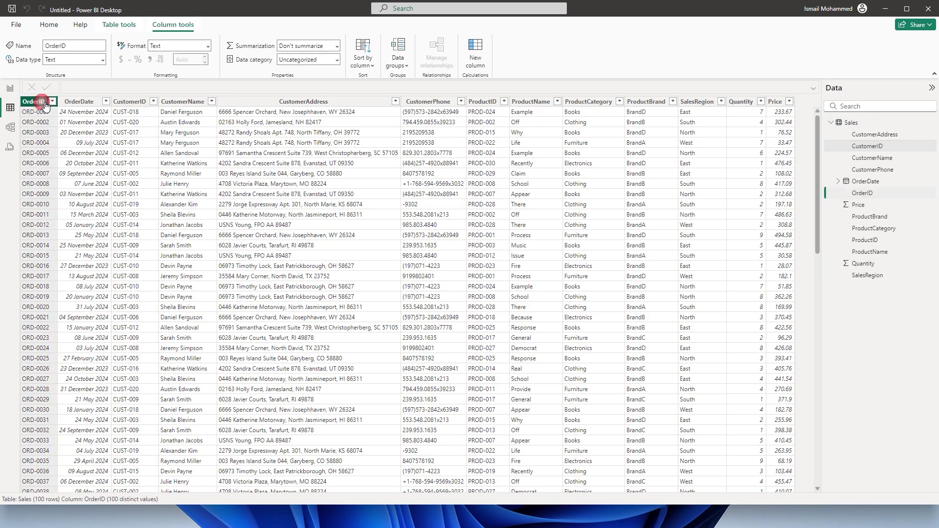
{"action": "left_click", "coordinate": [86, 104]}
{"action": "left_click", "coordinate": [130, 102]}
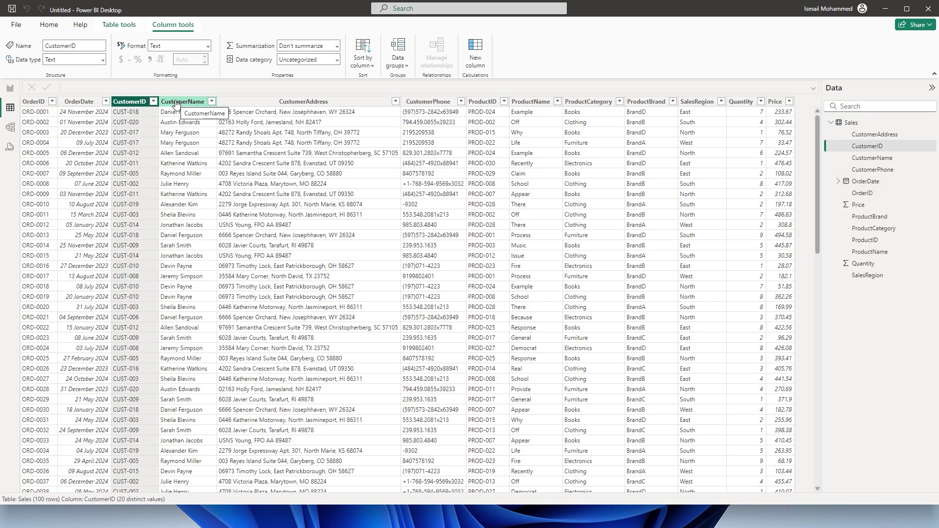
{"action": "left_click", "coordinate": [198, 103]}
{"action": "left_click", "coordinate": [345, 102]}
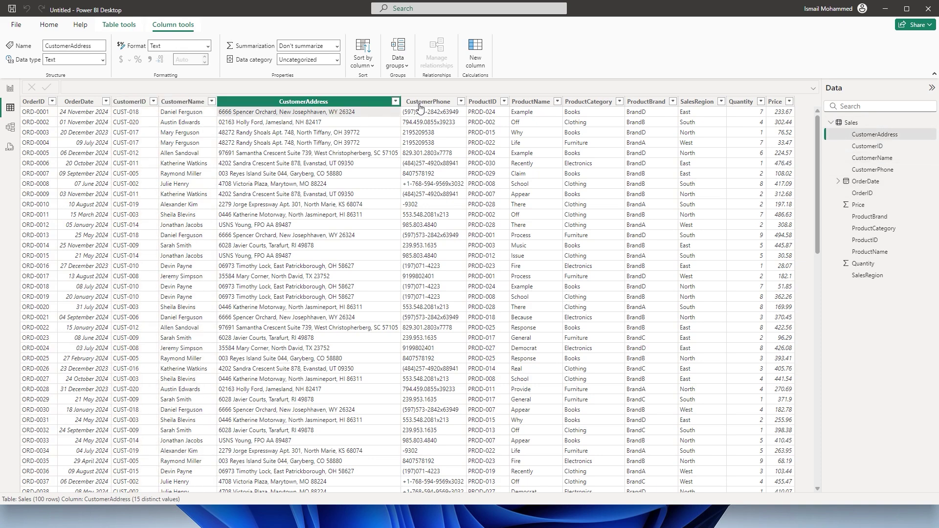
{"action": "left_click", "coordinate": [430, 104]}
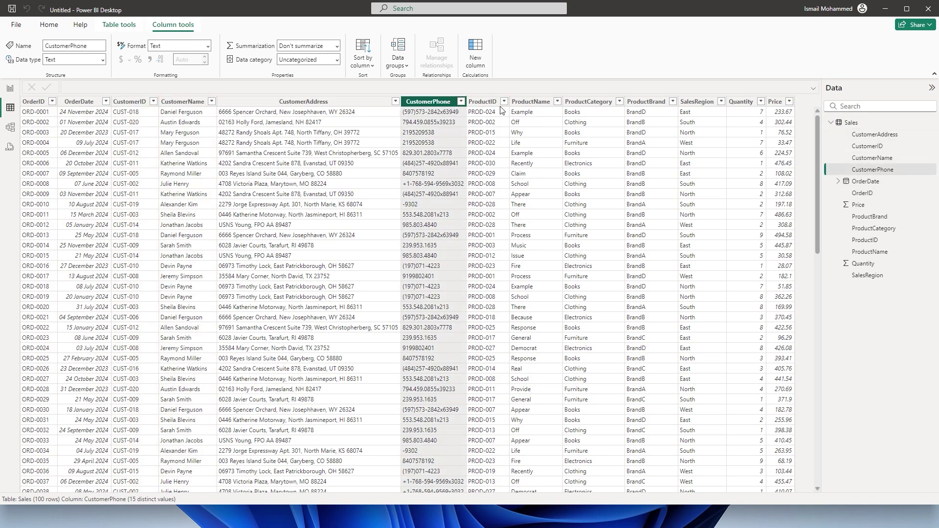
{"action": "left_click", "coordinate": [489, 104]}
{"action": "left_click", "coordinate": [535, 103]}
{"action": "left_click", "coordinate": [604, 105]}
{"action": "left_click", "coordinate": [655, 107]}
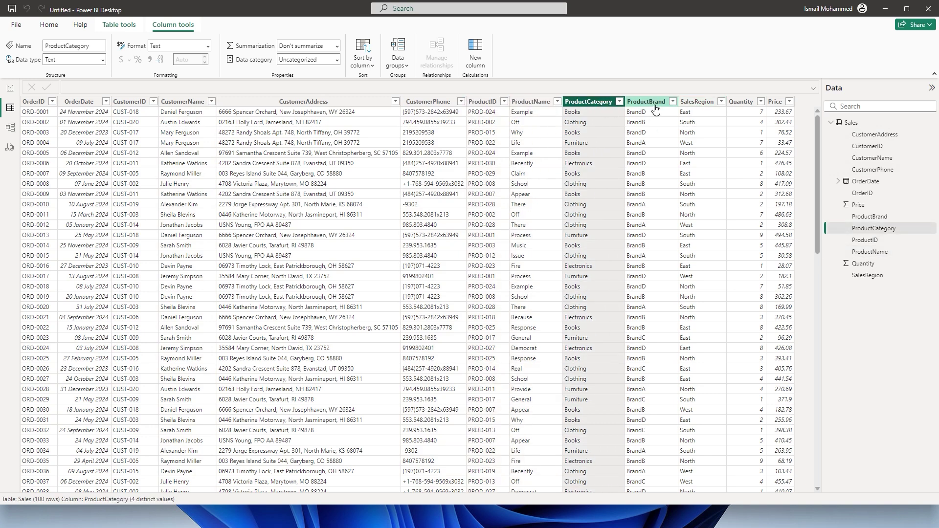
Step: Filter the Sales table to the first listed customer ID only and examine the customer and product columns of those rows
{"action": "left_click", "coordinate": [153, 101]}
{"action": "left_click", "coordinate": [428, 101]}
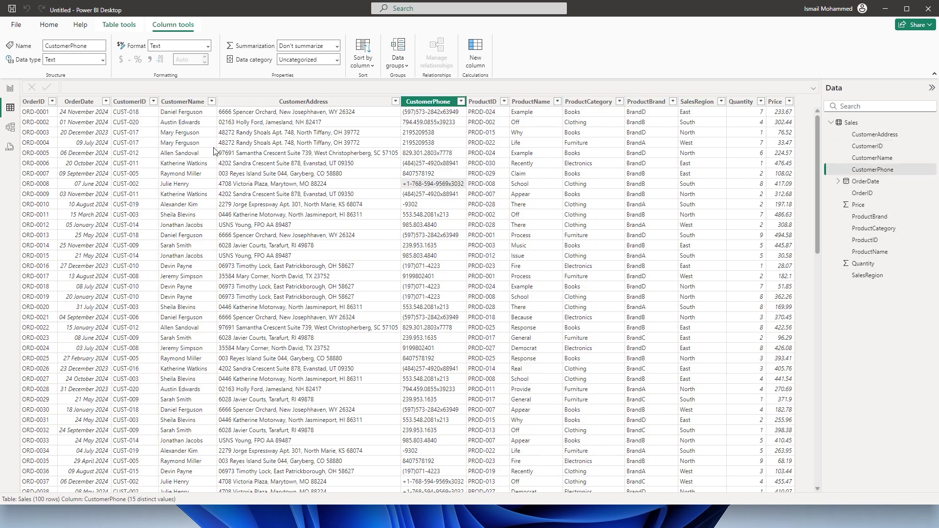
{"action": "left_click", "coordinate": [153, 101]}
{"action": "left_click", "coordinate": [174, 201]}
{"action": "left_click", "coordinate": [173, 208]}
{"action": "left_click", "coordinate": [248, 373]}
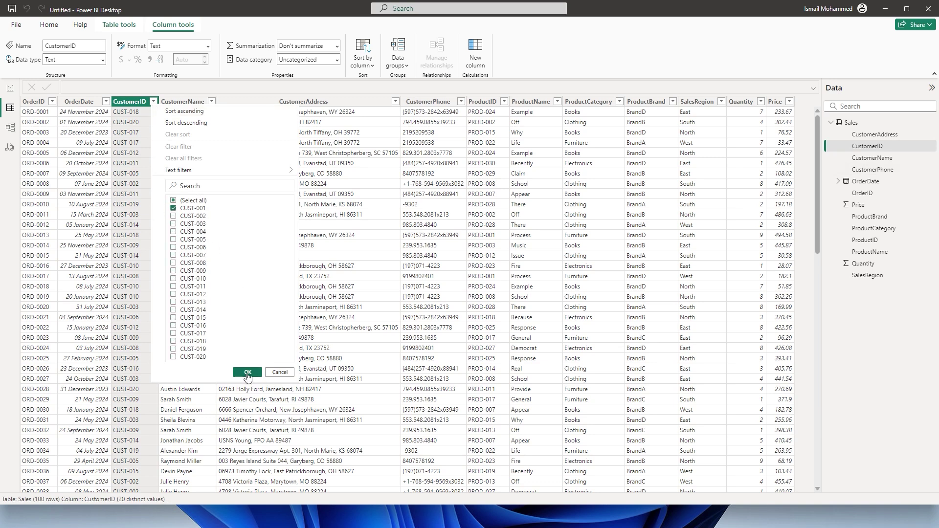
{"action": "left_click", "coordinate": [138, 103]}
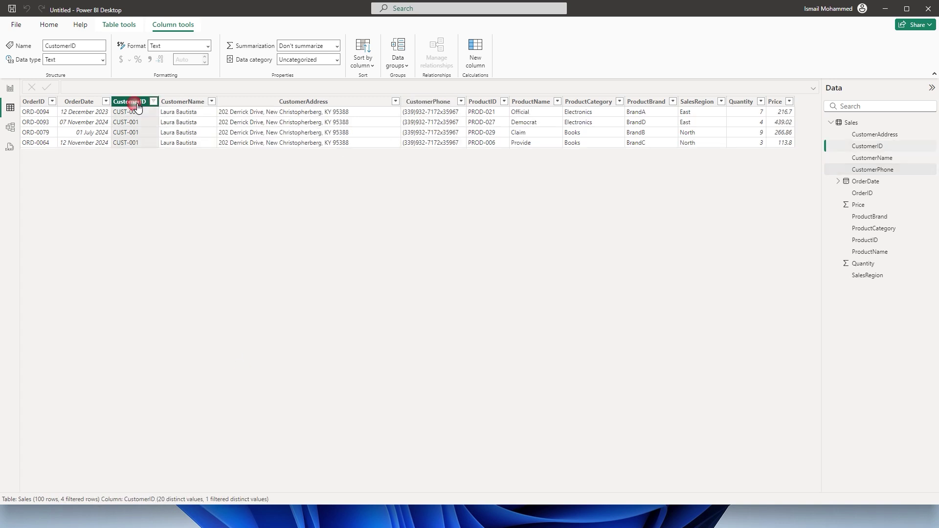
{"action": "left_click", "coordinate": [195, 101]}
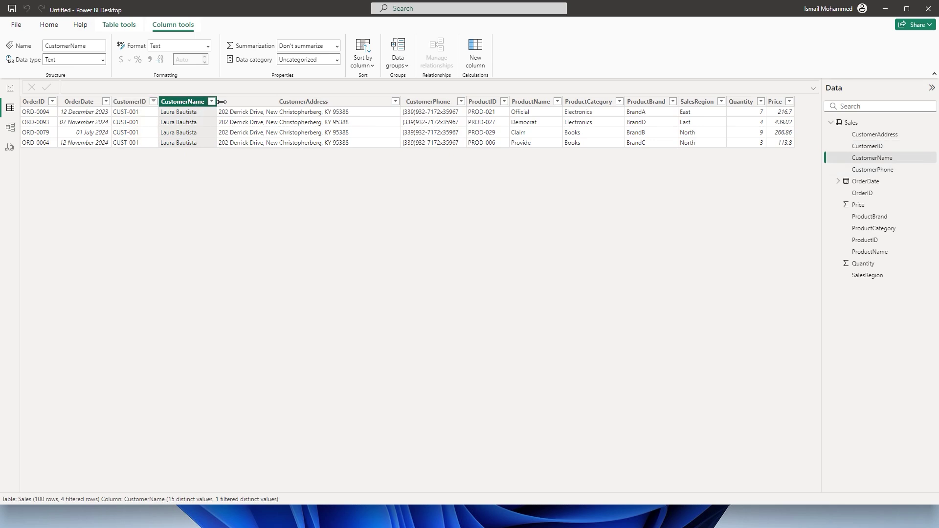
{"action": "left_click", "coordinate": [328, 103]}
{"action": "left_click", "coordinate": [442, 104]}
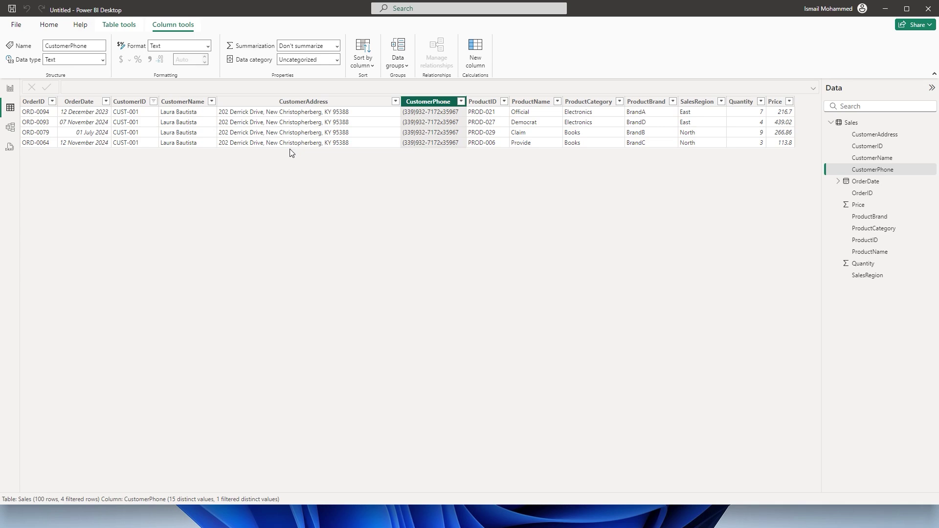
{"action": "left_click", "coordinate": [499, 101]}
{"action": "left_click", "coordinate": [531, 103]}
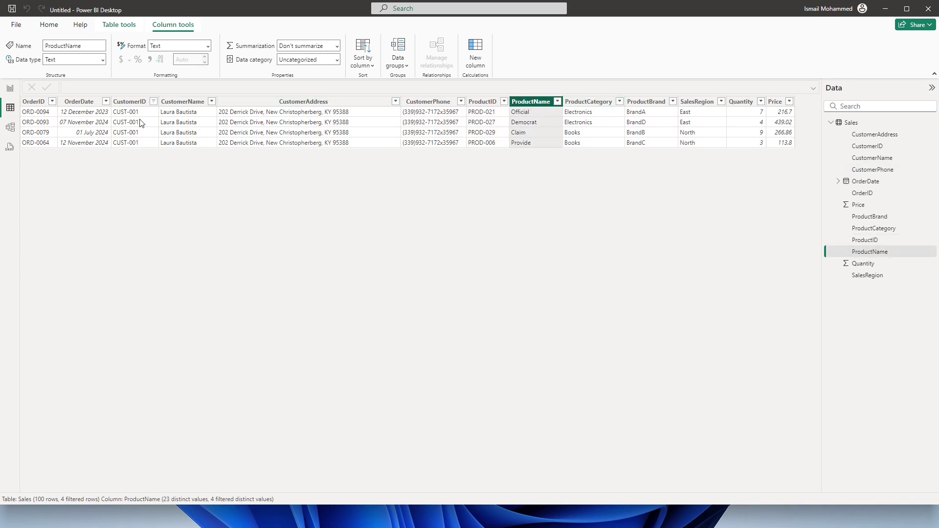
Step: Replace the customer filter with a ProductID filter for PROD-008 and examine the product name, category and brand columns
{"action": "left_click", "coordinate": [155, 105]}
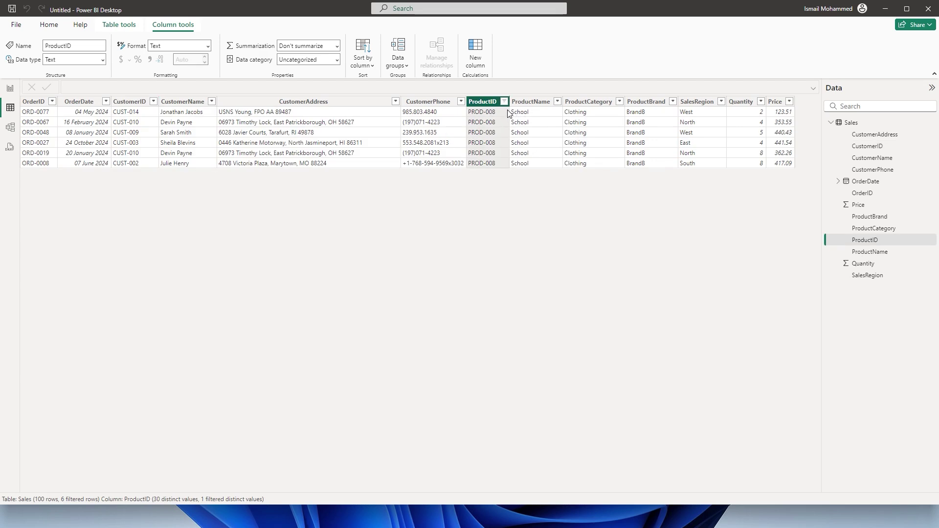
{"action": "left_click", "coordinate": [545, 105]}
{"action": "left_click", "coordinate": [595, 108]}
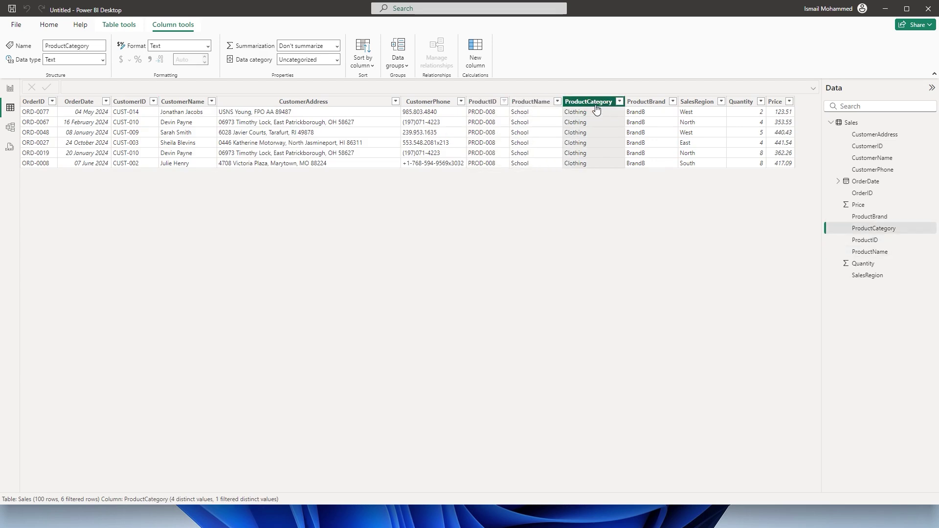
{"action": "left_click", "coordinate": [650, 109]}
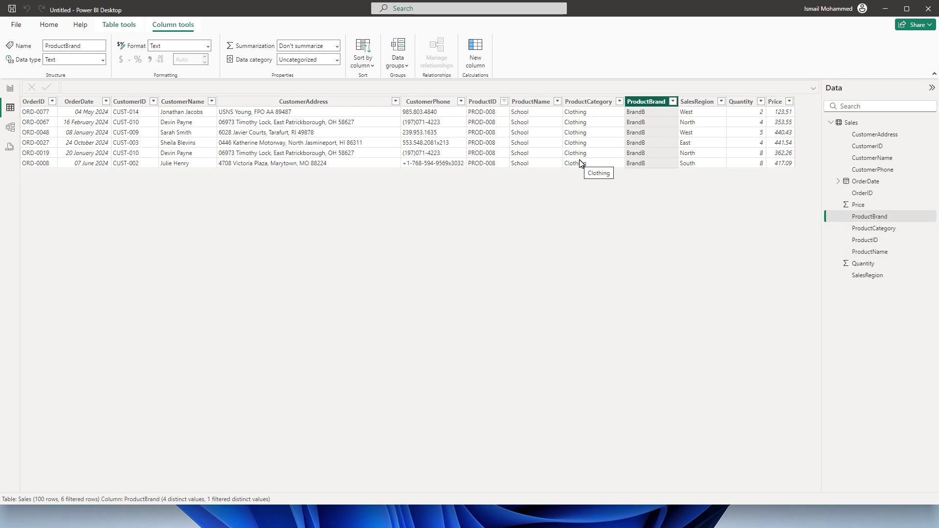
Step: Open the data in Power Query Editor and create two duplicates of the Sales query
{"action": "left_click", "coordinate": [49, 24]}
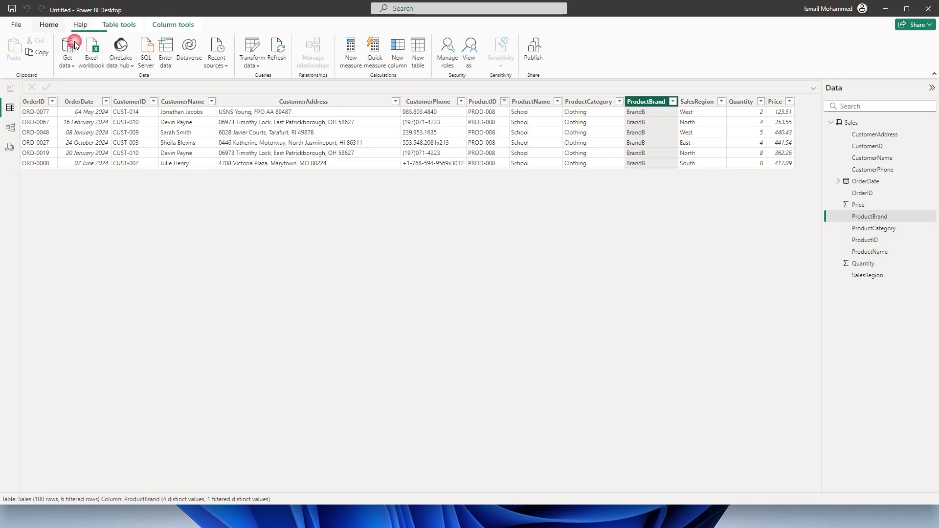
{"action": "left_click", "coordinate": [252, 65]}
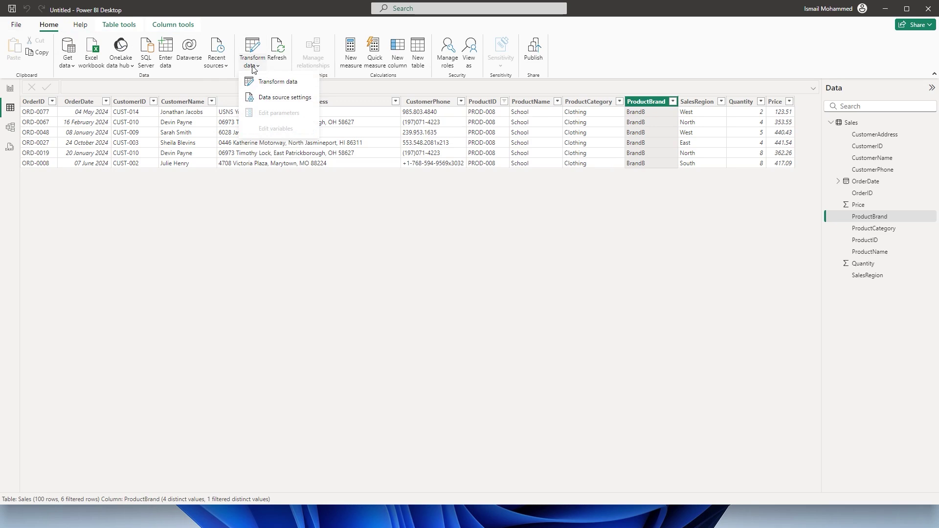
{"action": "left_click", "coordinate": [275, 84]}
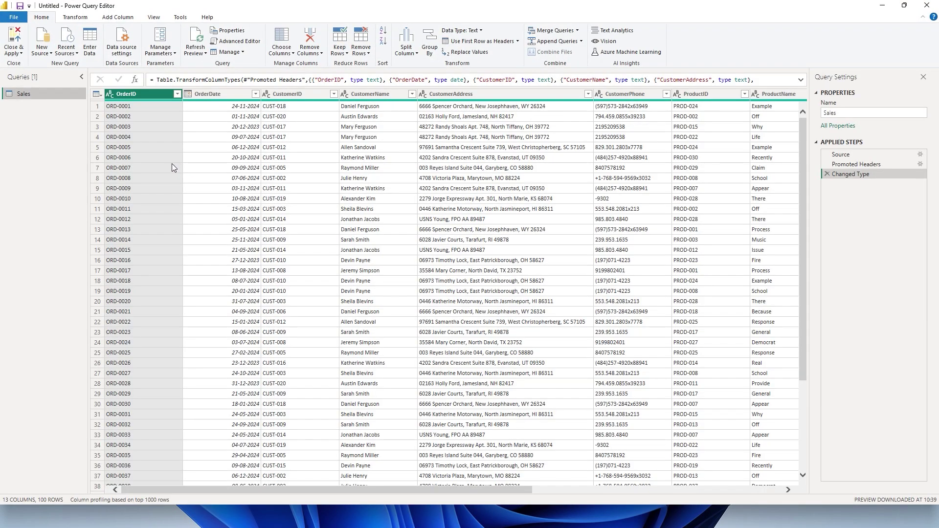
{"action": "right_click", "coordinate": [31, 95]}
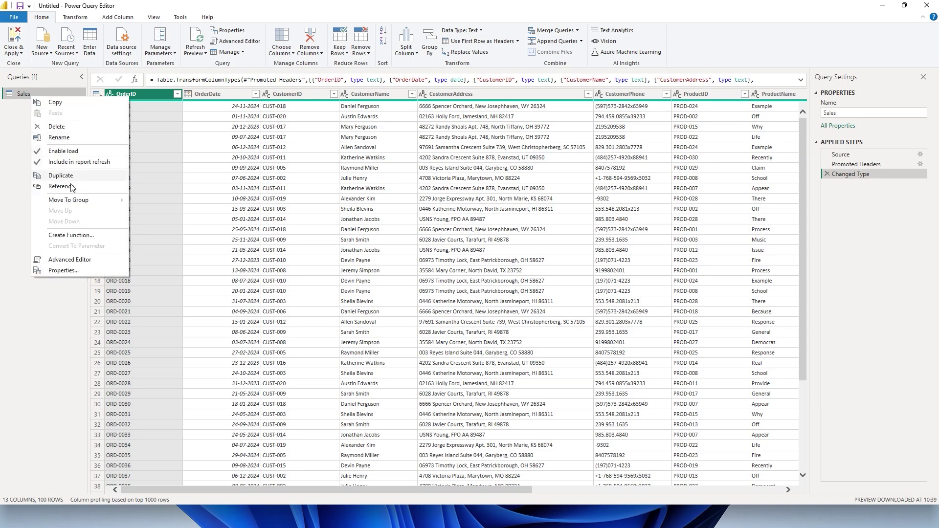
{"action": "left_click", "coordinate": [62, 175]}
{"action": "right_click", "coordinate": [28, 105]}
{"action": "left_click", "coordinate": [58, 183]}
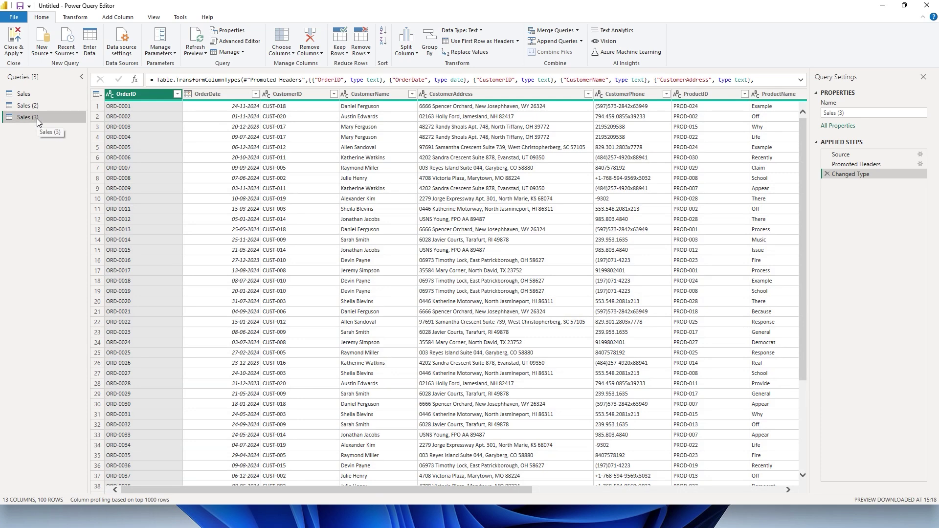
Step: Rename the original Sales query as Fact_Sales
{"action": "left_click", "coordinate": [24, 94]}
{"action": "right_click", "coordinate": [26, 97]}
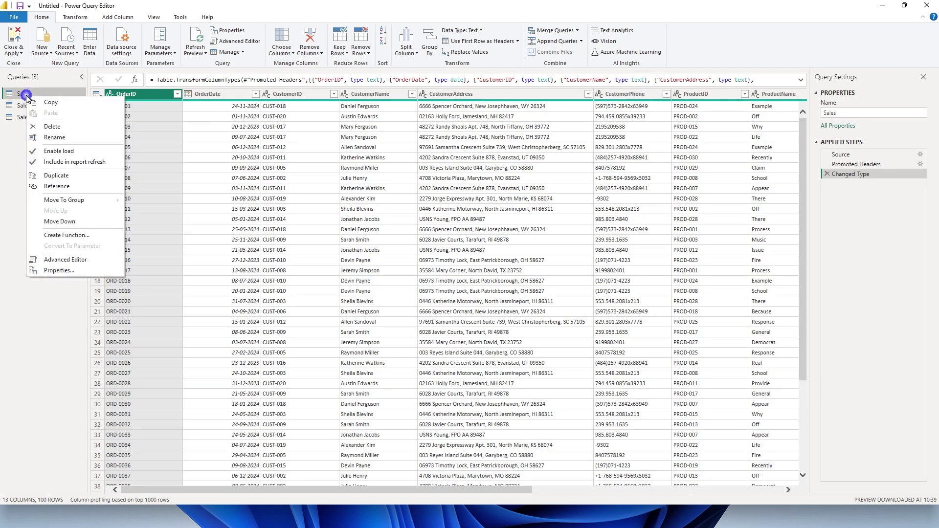
{"action": "left_click", "coordinate": [54, 137]}
{"action": "type", "text": "Fa"}
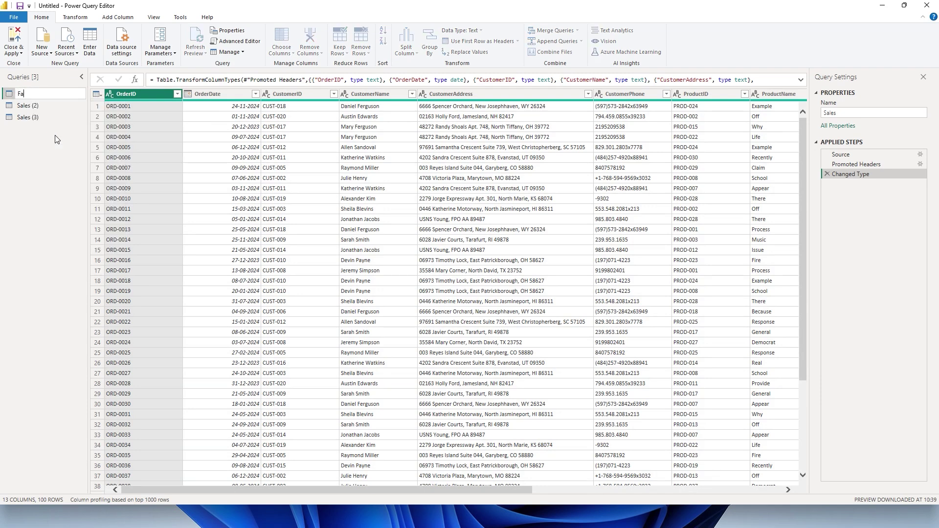
{"action": "type", "text": "ct_Sales"}
{"action": "key", "text": "Return"}
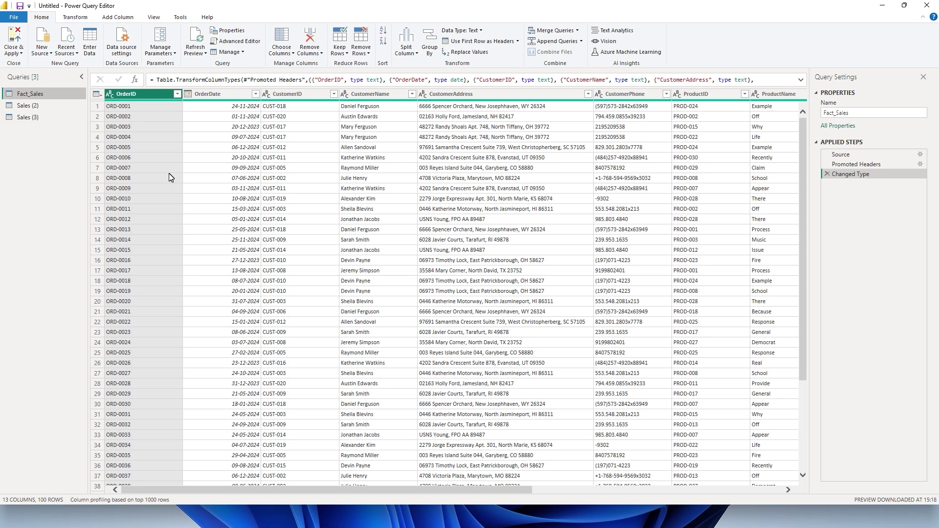
Step: Rename the first duplicate query, Sales (2), as Dim_Customer
{"action": "left_click", "coordinate": [39, 107]}
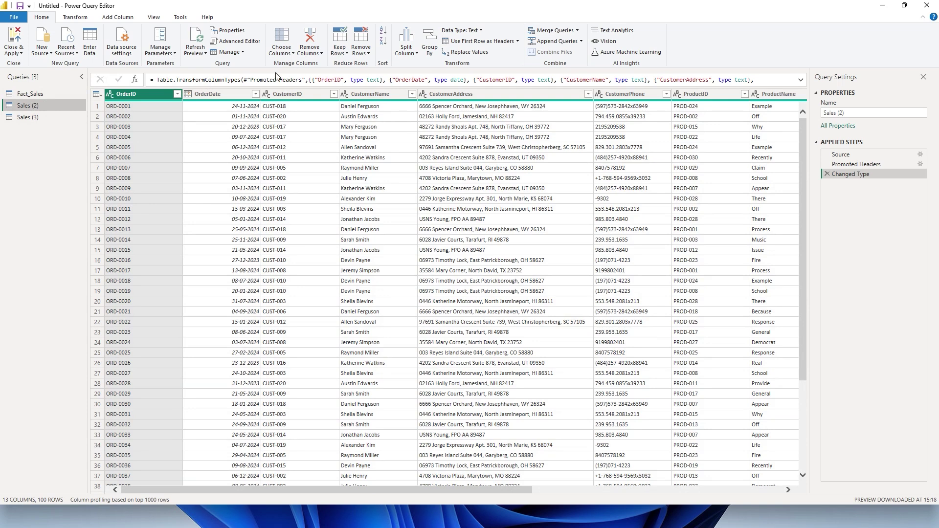
{"action": "right_click", "coordinate": [31, 106]}
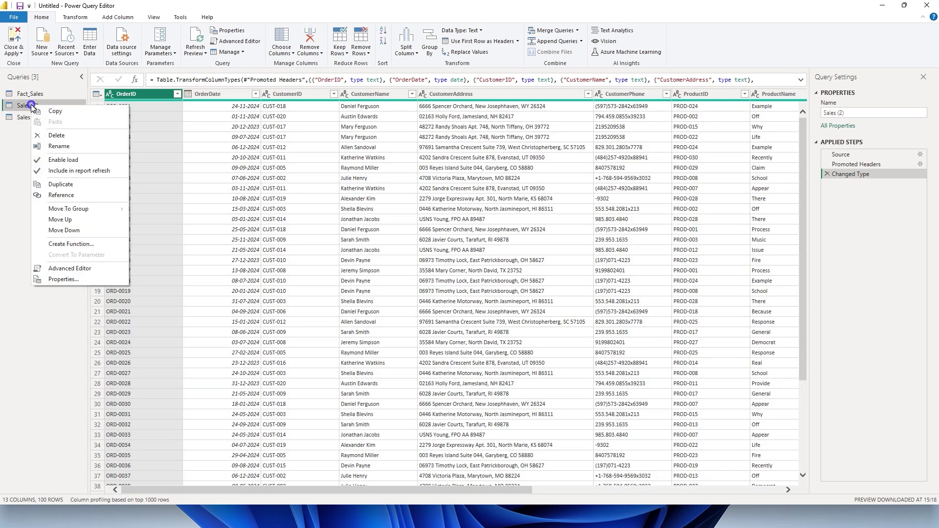
{"action": "left_click", "coordinate": [67, 147]}
{"action": "type", "text": "Dim"}
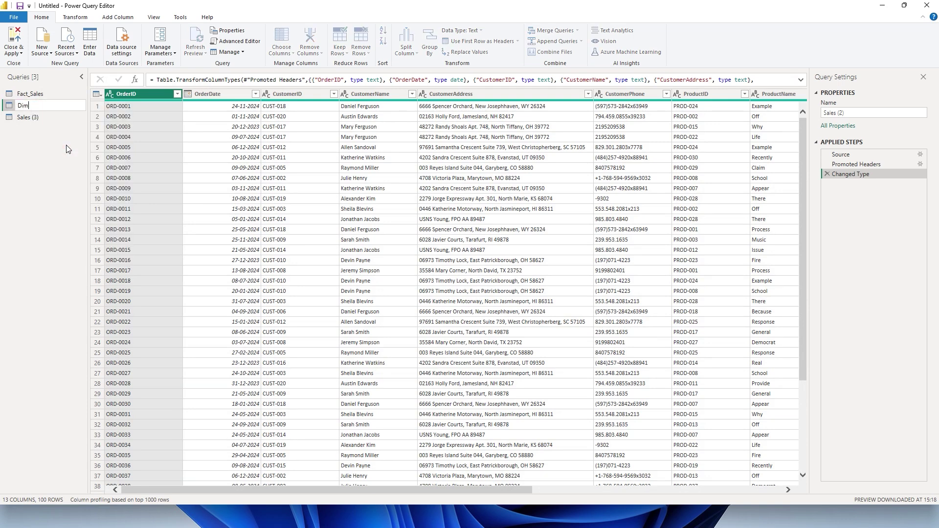
{"action": "type", "text": "_Customer"}
{"action": "key", "text": "Return"}
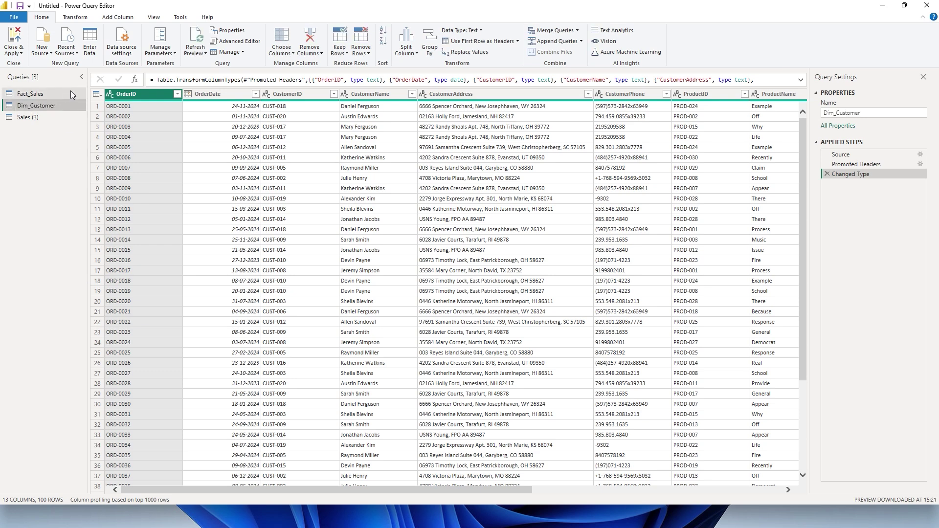
Step: In Dim_Customer, keep only the CustomerID, CustomerName, CustomerAddress and CustomerPhone columns and remove rows with duplicate CustomerID values
{"action": "left_click", "coordinate": [299, 94]}
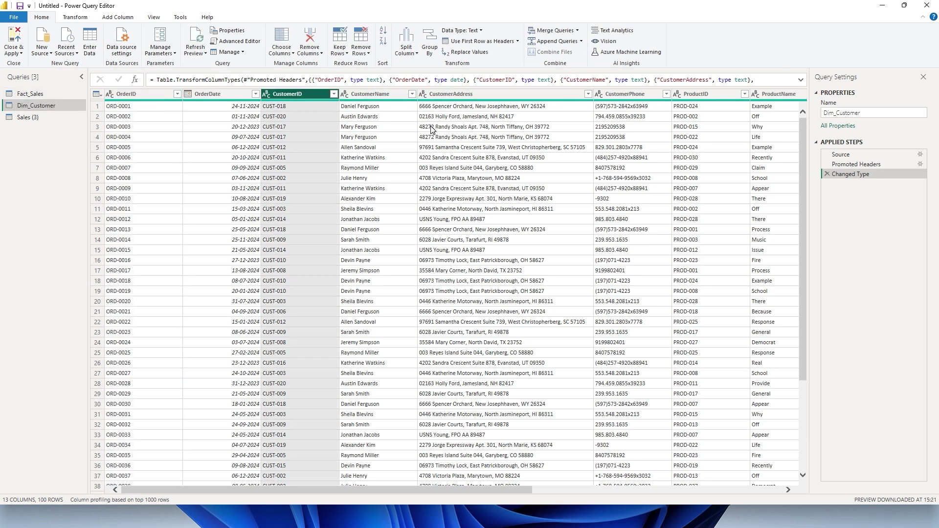
{"action": "left_click", "coordinate": [632, 94], "text": "shift"}
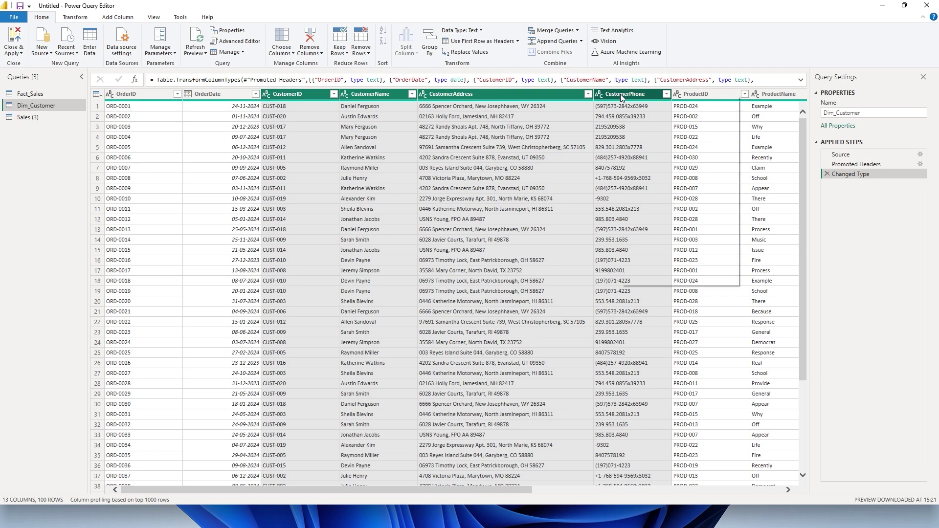
{"action": "right_click", "coordinate": [622, 98]}
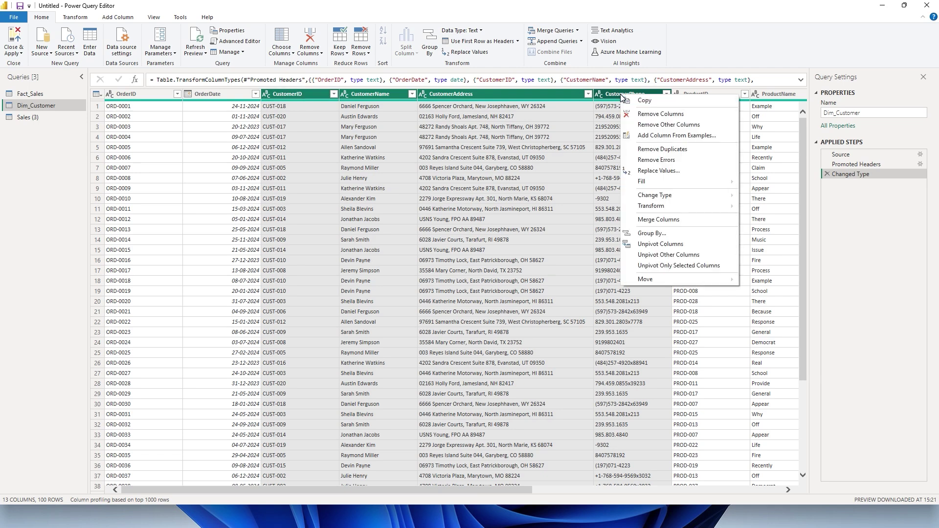
{"action": "left_click", "coordinate": [650, 125]}
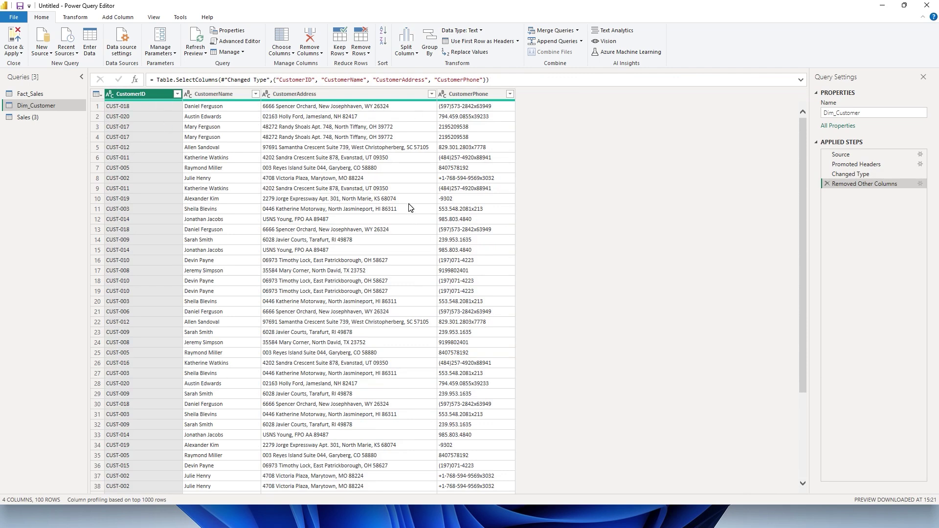
{"action": "left_click", "coordinate": [362, 49]}
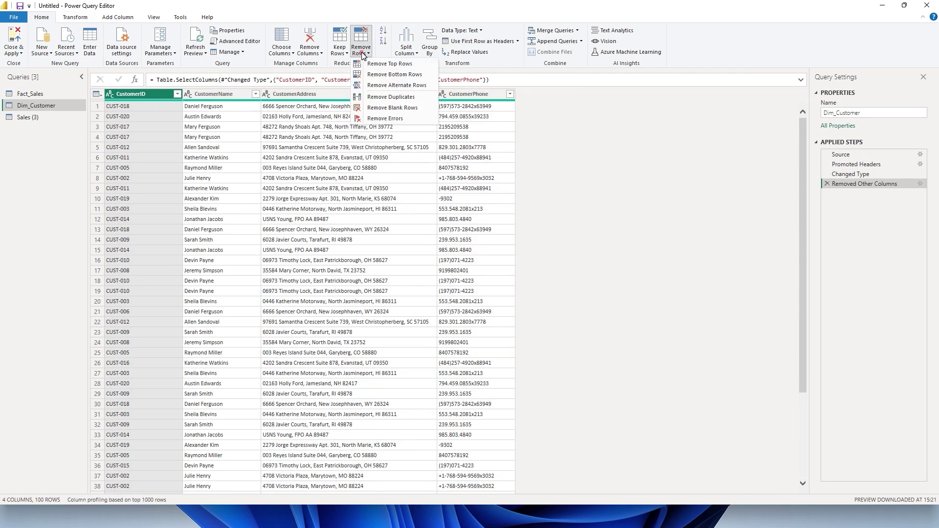
{"action": "left_click", "coordinate": [386, 99]}
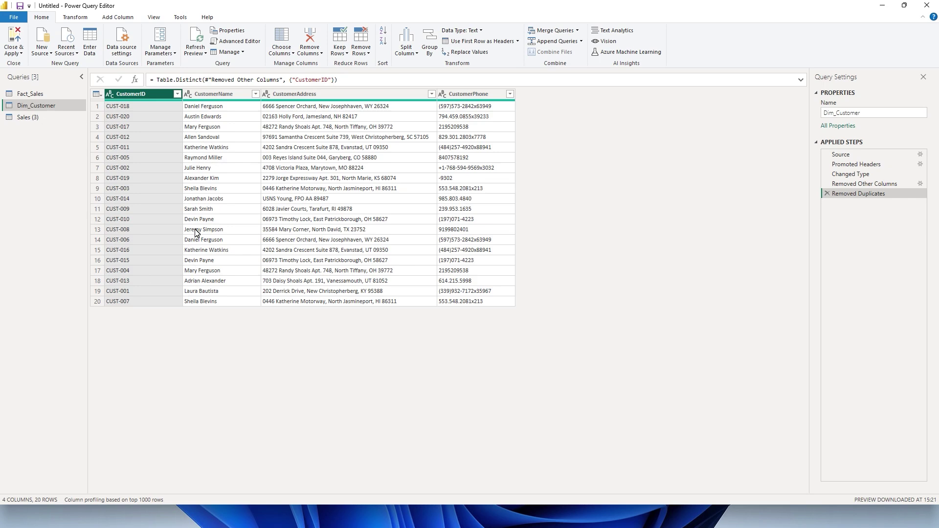
Step: Rename the second duplicate query, Sales (3), as Dim_Product
{"action": "left_click", "coordinate": [35, 117]}
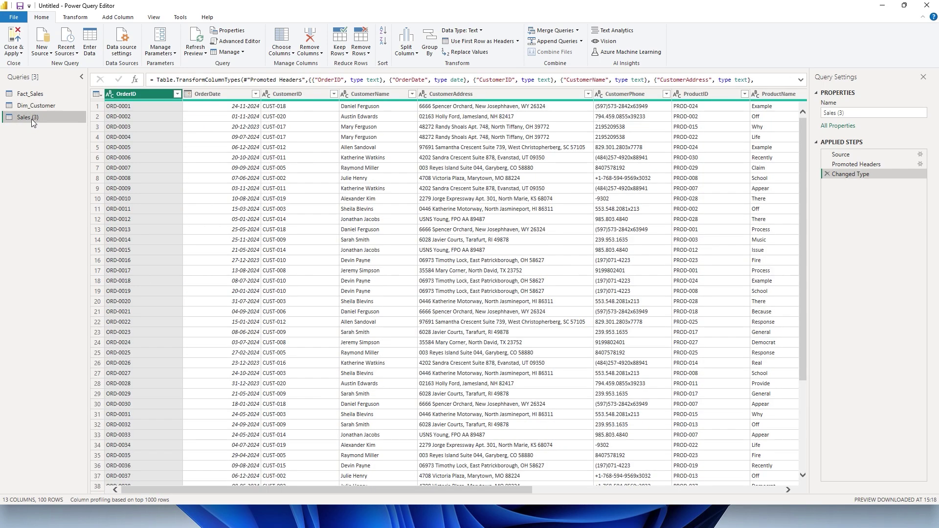
{"action": "right_click", "coordinate": [31, 119]}
{"action": "left_click", "coordinate": [58, 161]}
{"action": "type", "text": "Dim_P"}
{"action": "type", "text": "roduct"}
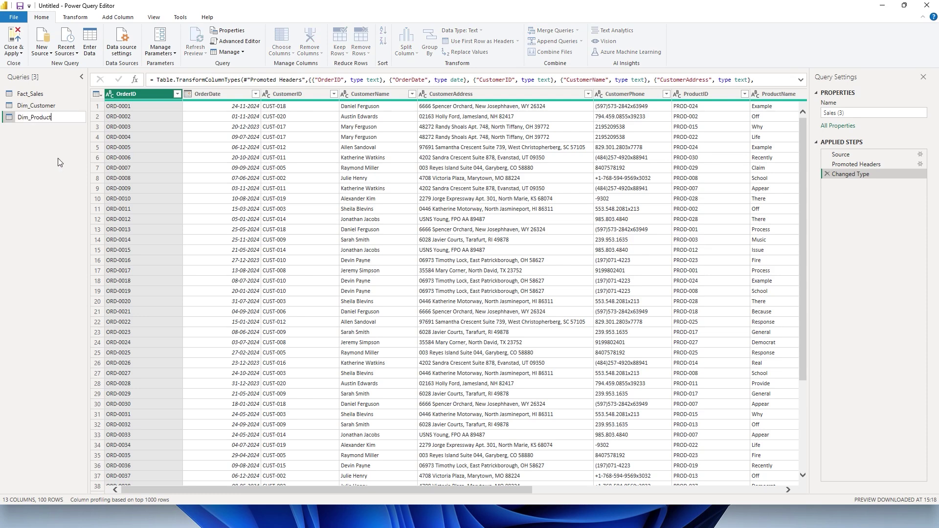
{"action": "key", "text": "Return"}
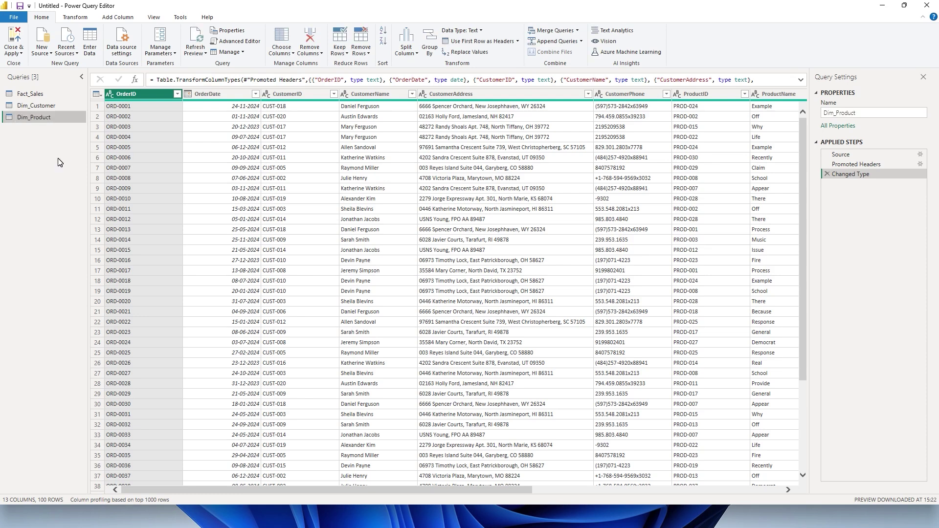
Step: In Dim_Product, keep only the ProductID, ProductName, ProductCategory and ProductBrand columns and remove rows with duplicate ProductID values
{"action": "left_click_drag", "start_coordinate": [455, 489], "coordinate": [687, 496]}
{"action": "left_click", "coordinate": [328, 93]}
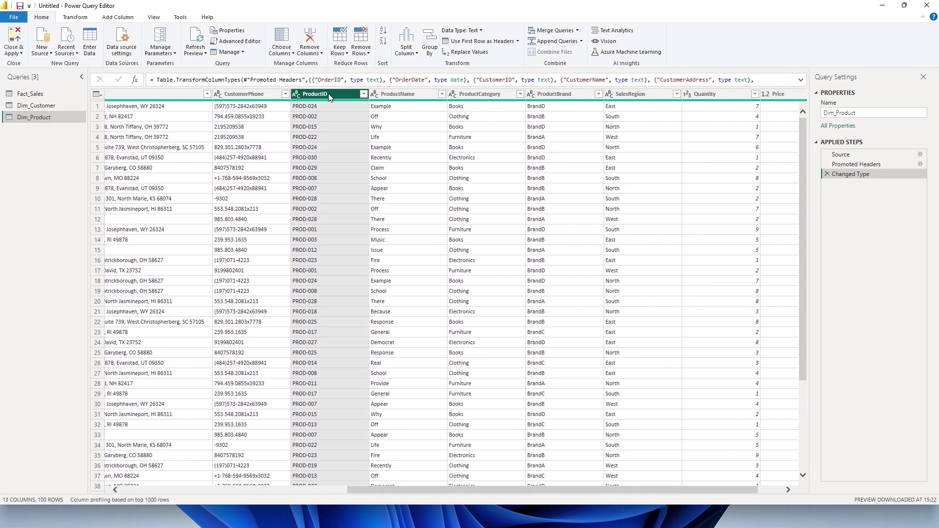
{"action": "left_click", "coordinate": [567, 96], "text": "shift"}
{"action": "right_click", "coordinate": [563, 100]}
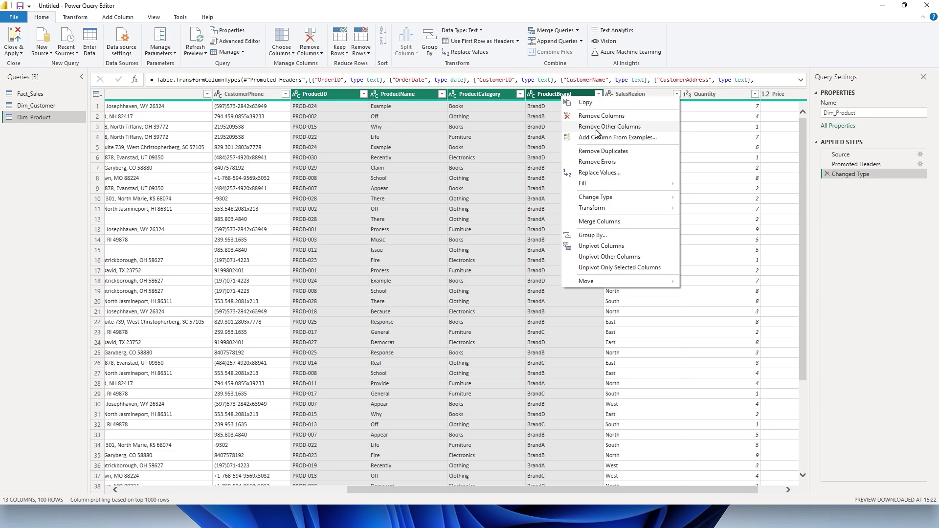
{"action": "left_click", "coordinate": [605, 132]}
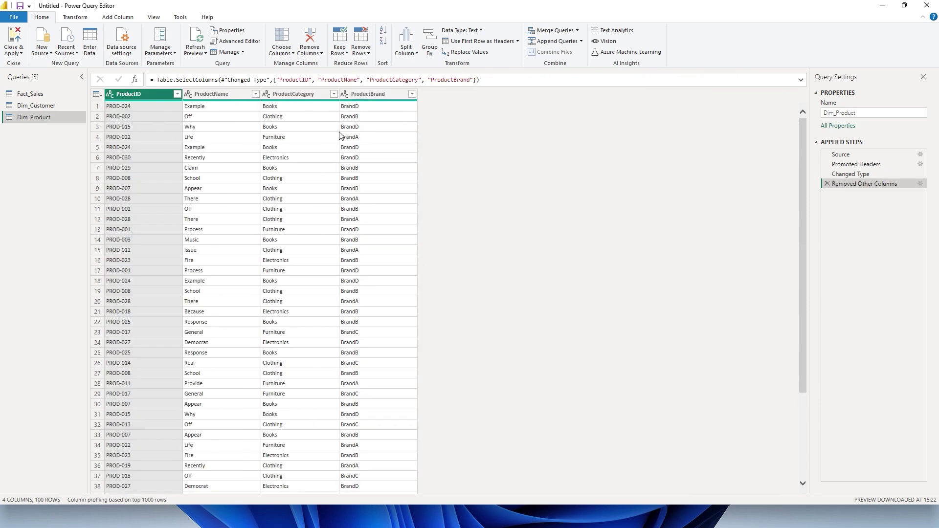
{"action": "left_click", "coordinate": [364, 58]}
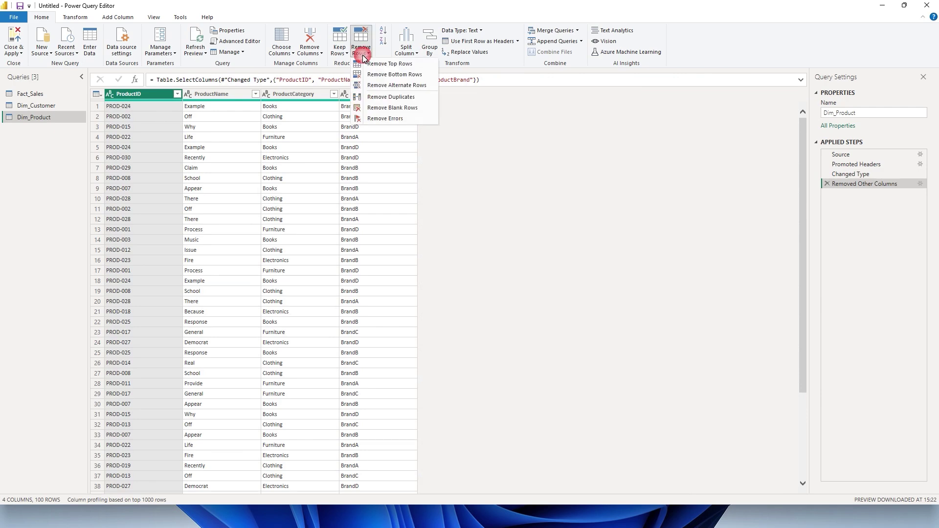
{"action": "left_click", "coordinate": [383, 98]}
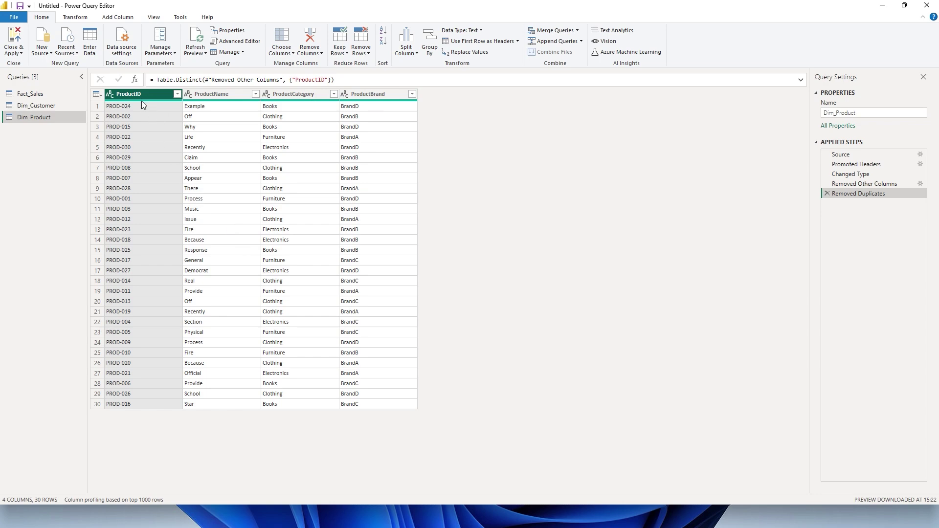
{"action": "left_click", "coordinate": [57, 107]}
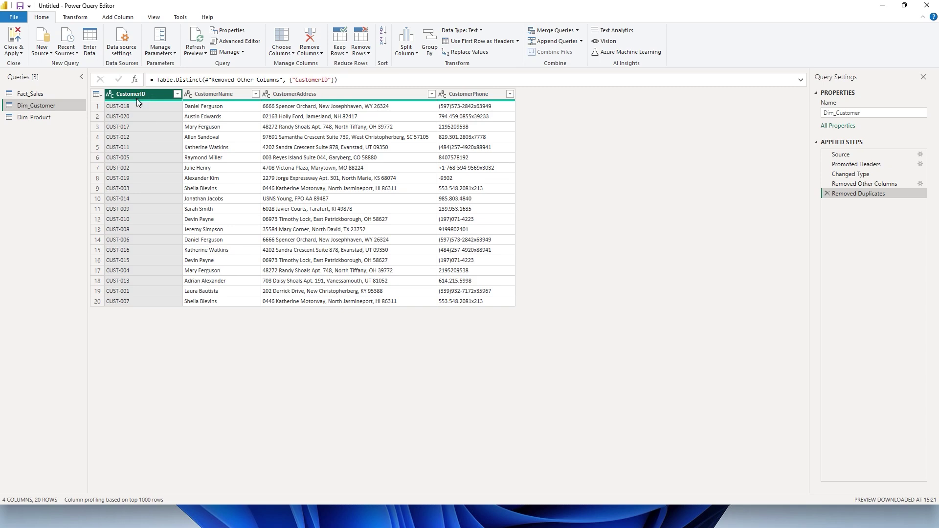
{"action": "left_click", "coordinate": [44, 94]}
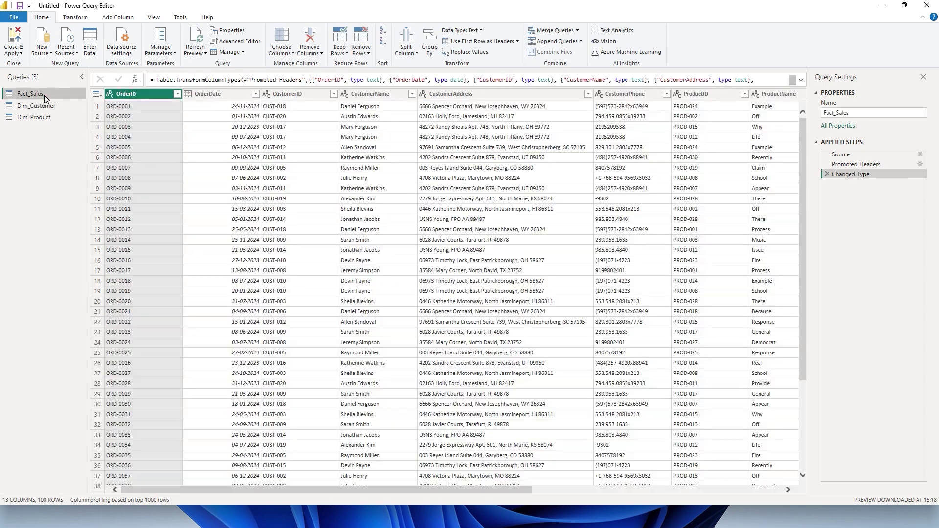
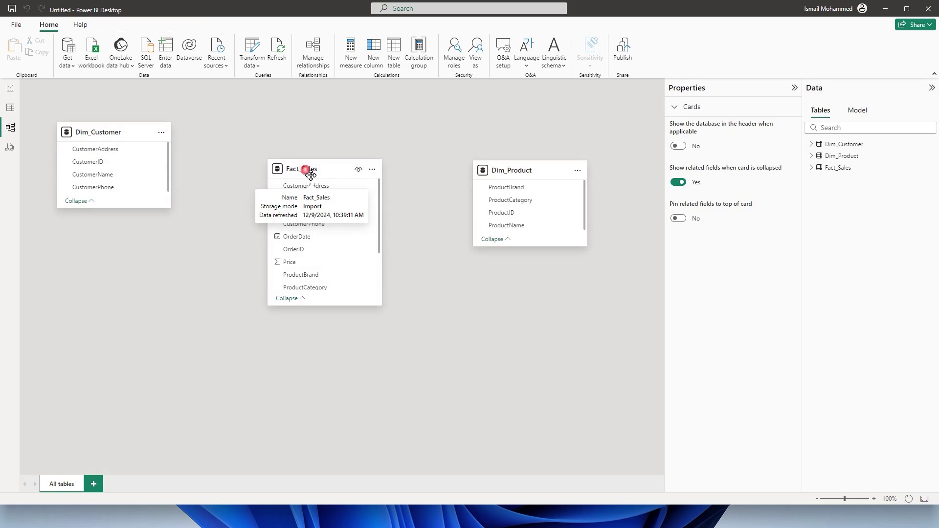
Step: Create an active one-to-many relationship from Dim_Product to Fact_Sales on ProductID with single cross-filter direction
{"action": "left_click", "coordinate": [520, 173]}
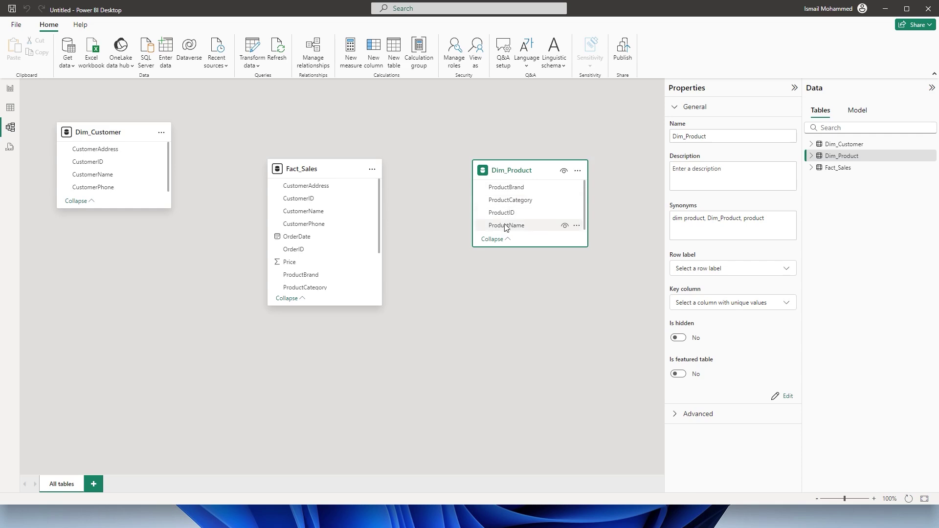
{"action": "left_click_drag", "start_coordinate": [505, 213], "coordinate": [330, 249]}
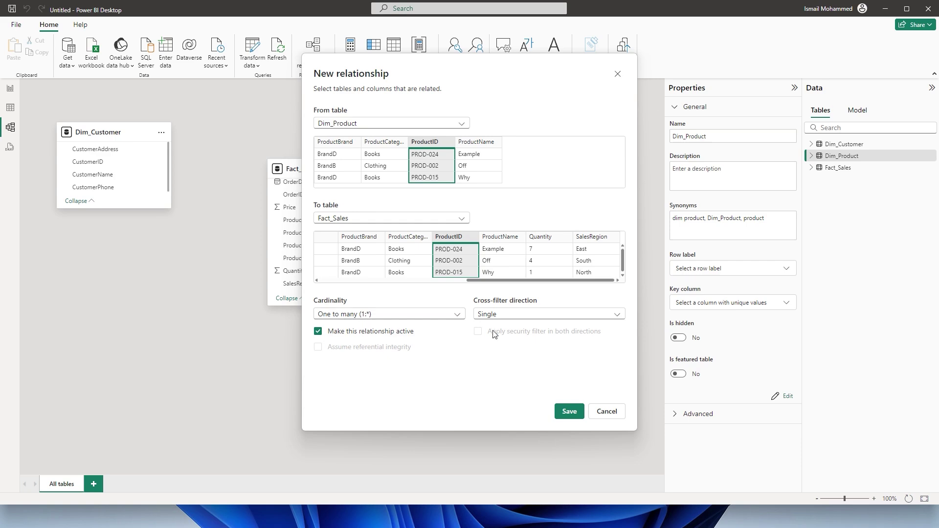
{"action": "left_click", "coordinate": [579, 419]}
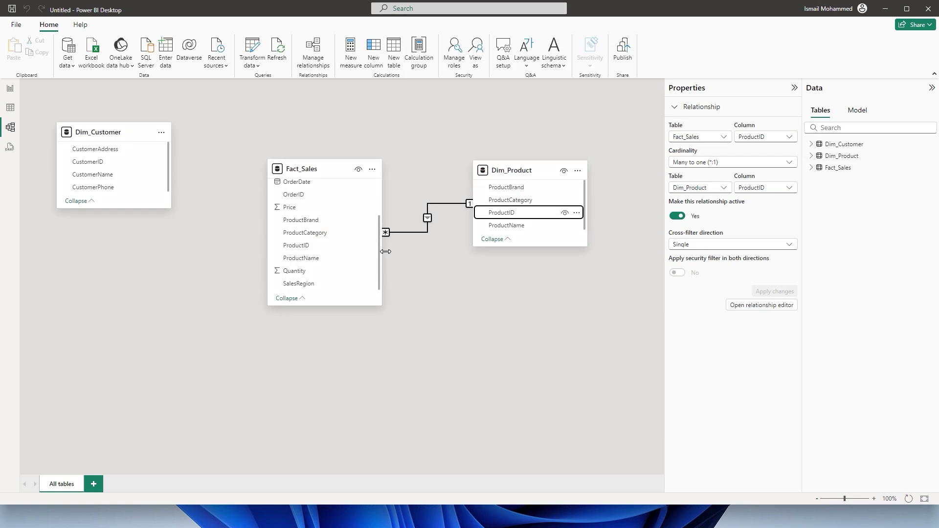
Step: Create an active one-to-many relationship from Dim_Customer to Fact_Sales on CustomerID with single cross-filter direction
{"action": "left_click_drag", "start_coordinate": [378, 239], "coordinate": [377, 201]}
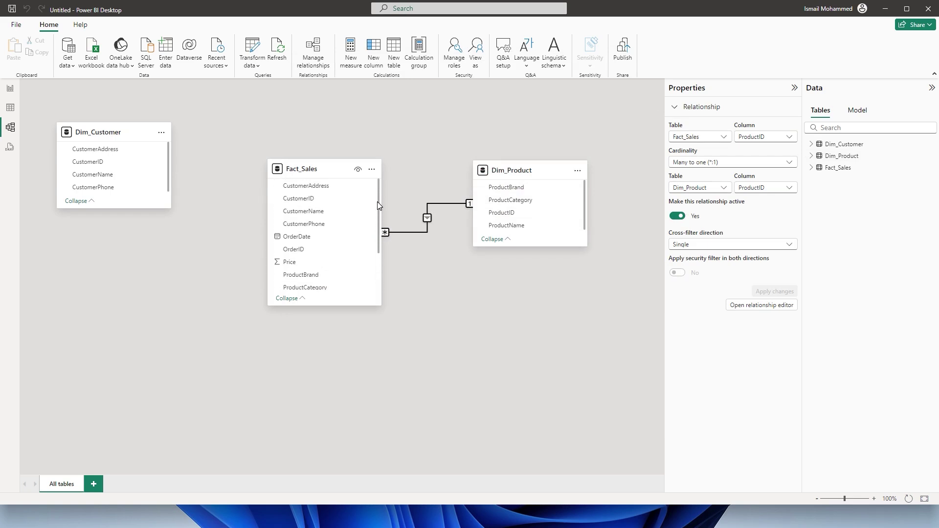
{"action": "left_click_drag", "start_coordinate": [89, 164], "coordinate": [306, 203]}
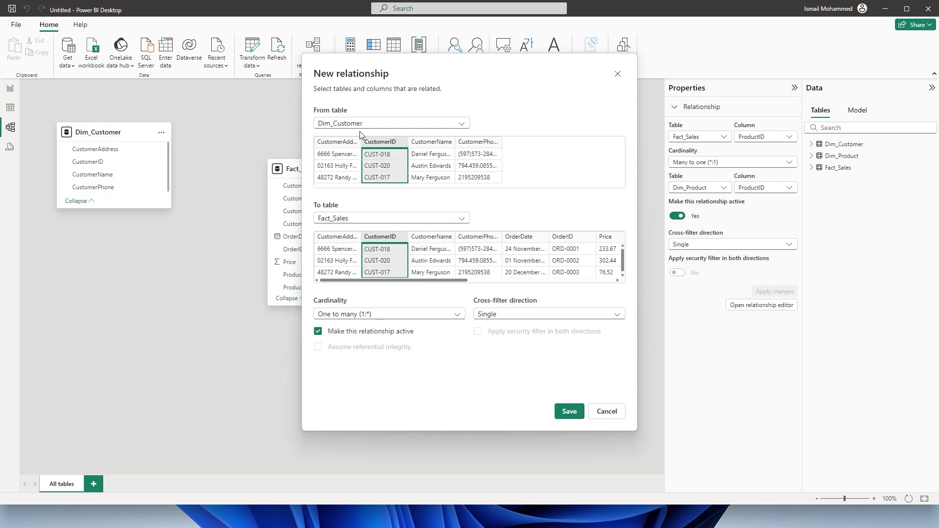
{"action": "left_click", "coordinate": [568, 411]}
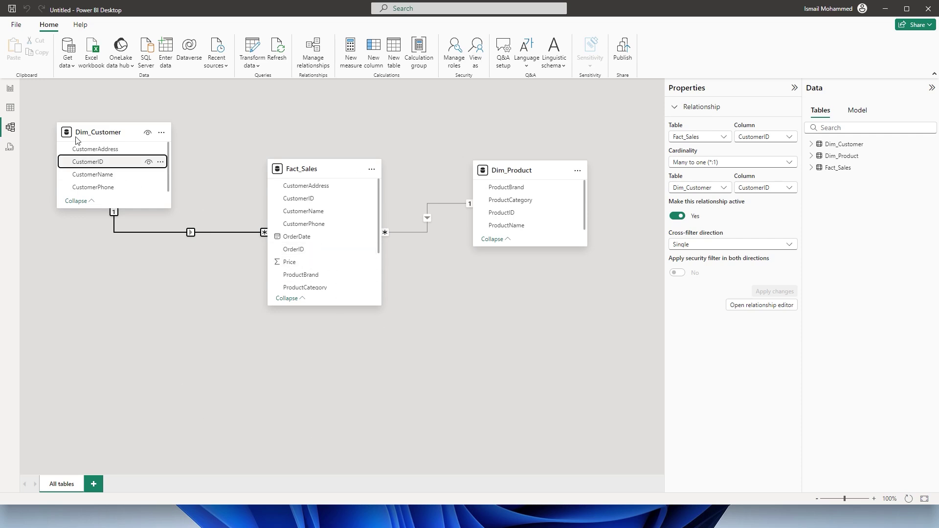
Step: Reopen the Power Query Editor and remove the CustomerName, CustomerAddress and CustomerPhone columns from Fact_Sales
{"action": "left_click", "coordinate": [10, 88]}
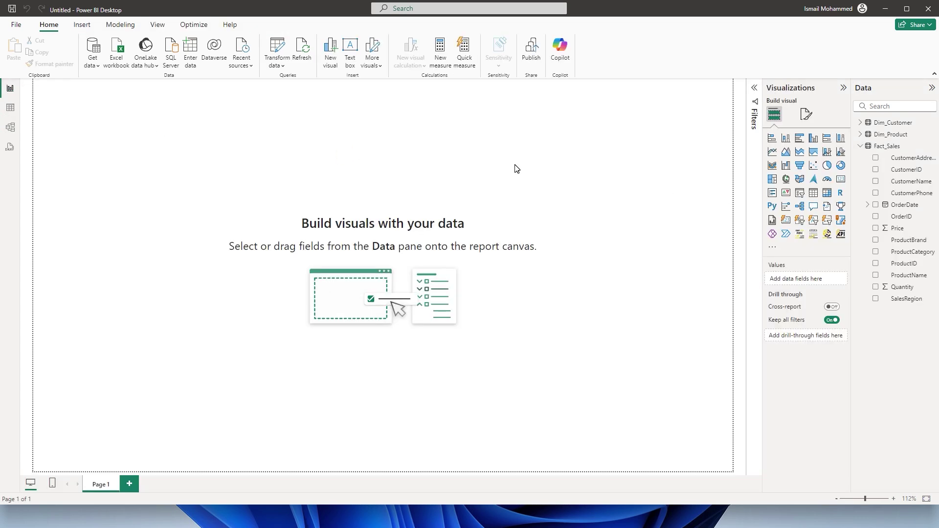
{"action": "left_click", "coordinate": [278, 54]}
{"action": "left_click", "coordinate": [291, 79]}
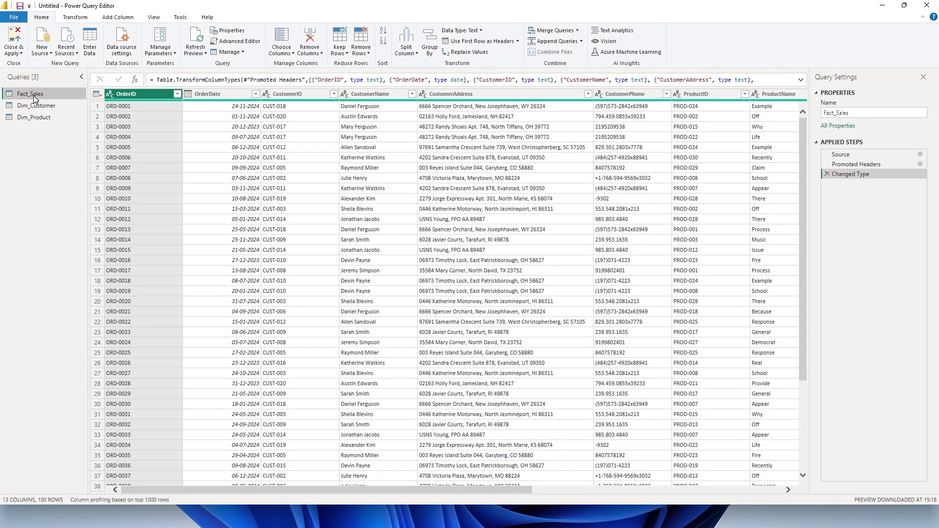
{"action": "left_click", "coordinate": [372, 97]}
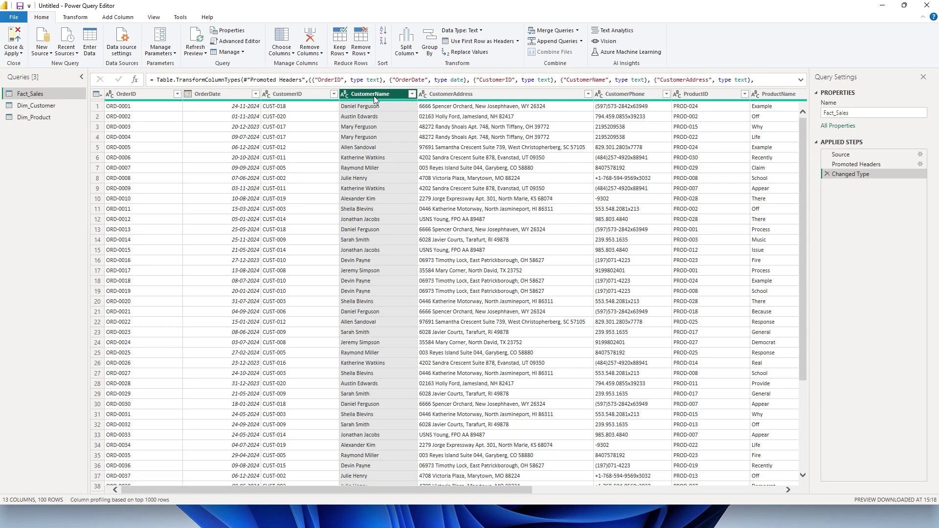
{"action": "left_click", "coordinate": [485, 96], "text": "ctrl"}
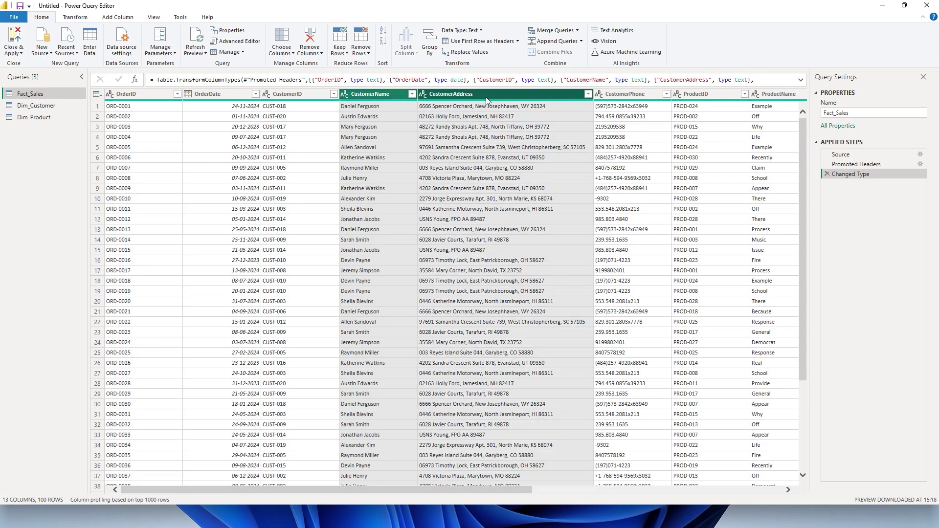
{"action": "left_click", "coordinate": [618, 97], "text": "ctrl"}
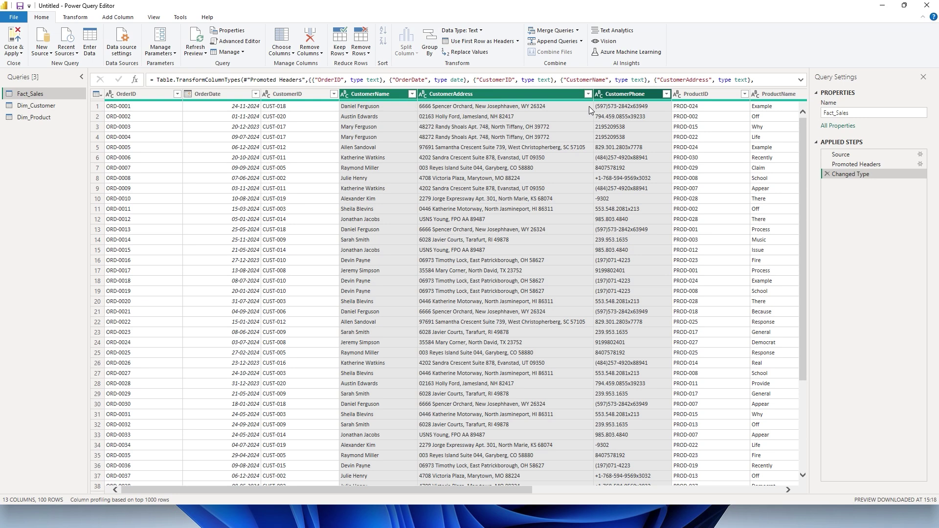
{"action": "right_click", "coordinate": [490, 97]}
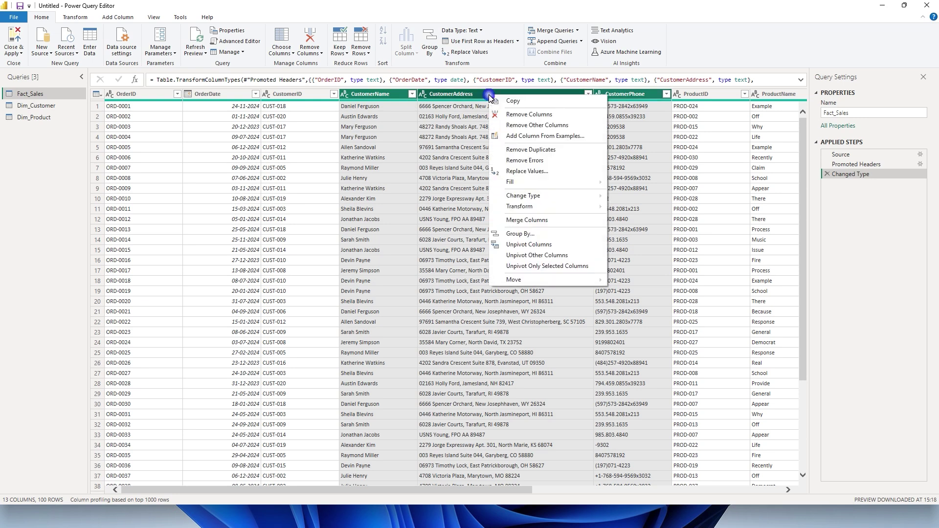
{"action": "left_click", "coordinate": [529, 114]}
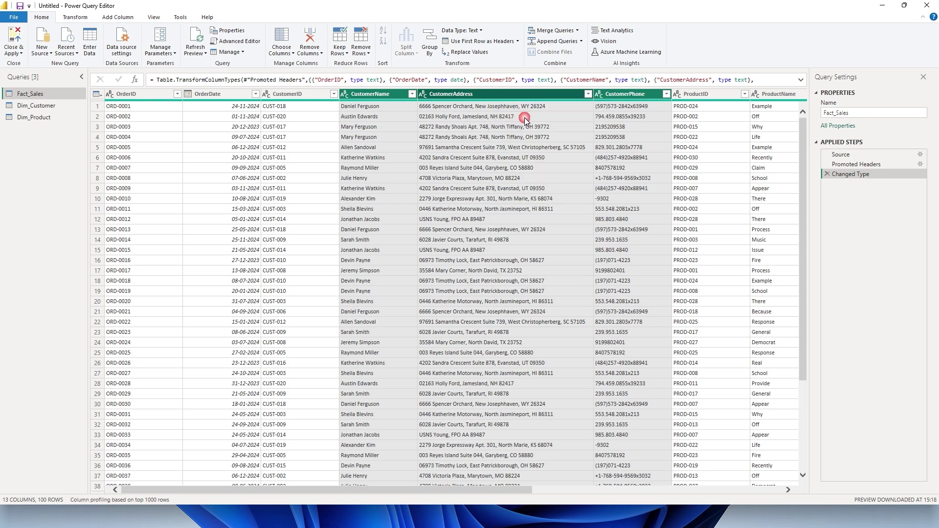
Step: Remove the ProductName, ProductCategory and ProductBrand columns from Fact_Sales
{"action": "key", "text": "Right"}
{"action": "key", "text": "shift+Right"}
{"action": "key", "text": "shift+Right"}
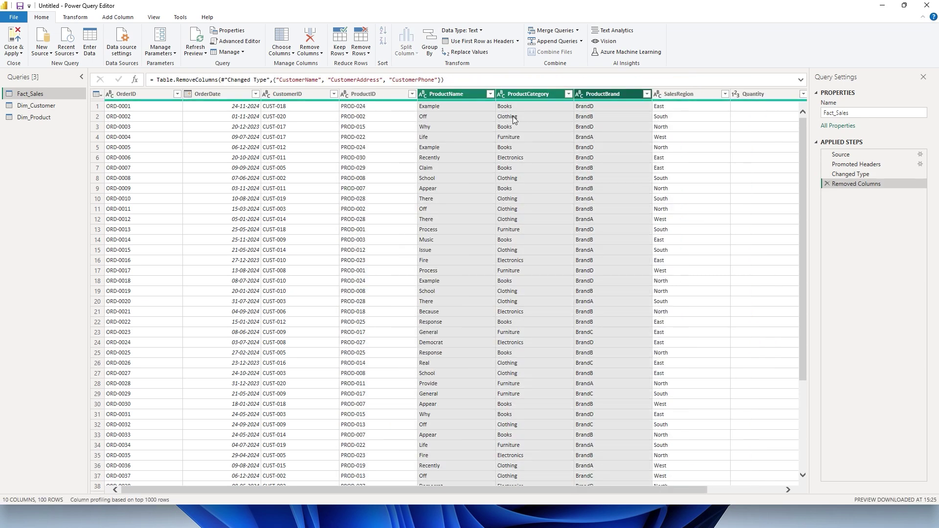
{"action": "left_click", "coordinate": [464, 97]}
{"action": "left_click", "coordinate": [599, 98], "text": "shift"}
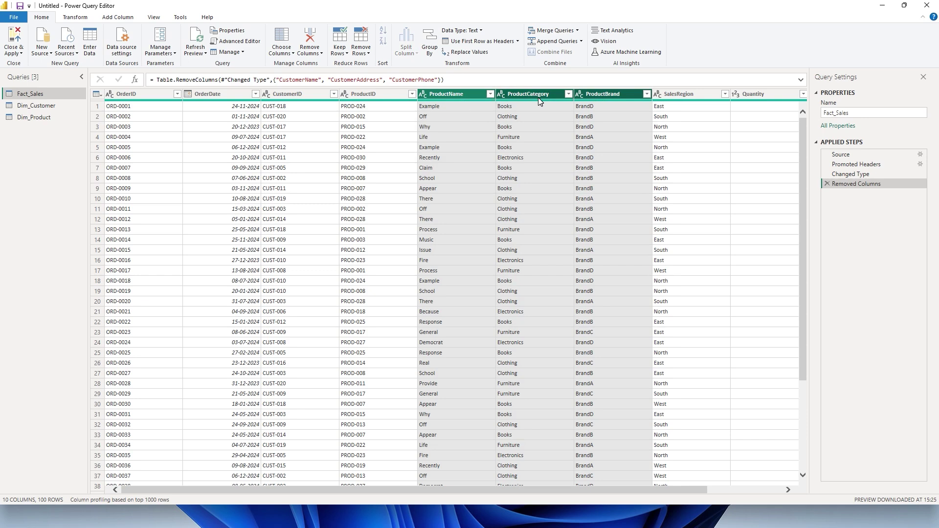
{"action": "right_click", "coordinate": [460, 96]}
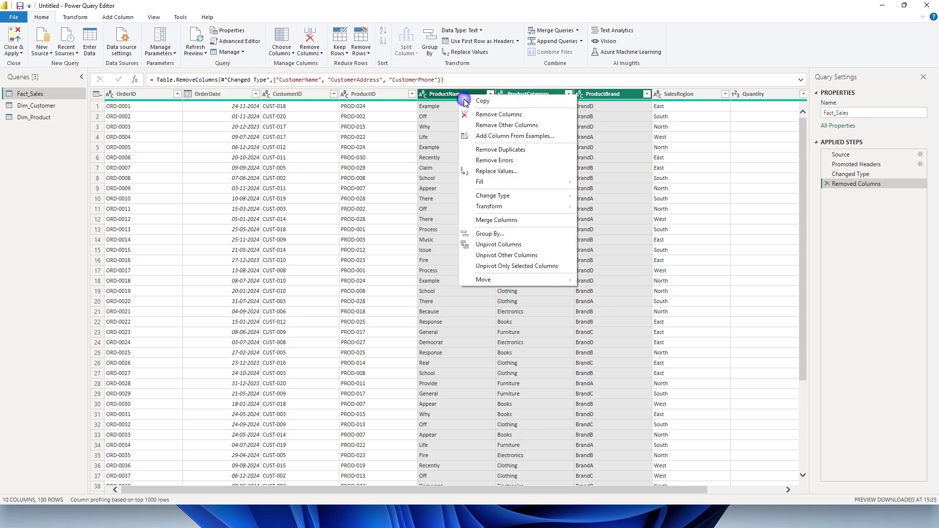
{"action": "left_click", "coordinate": [504, 114]}
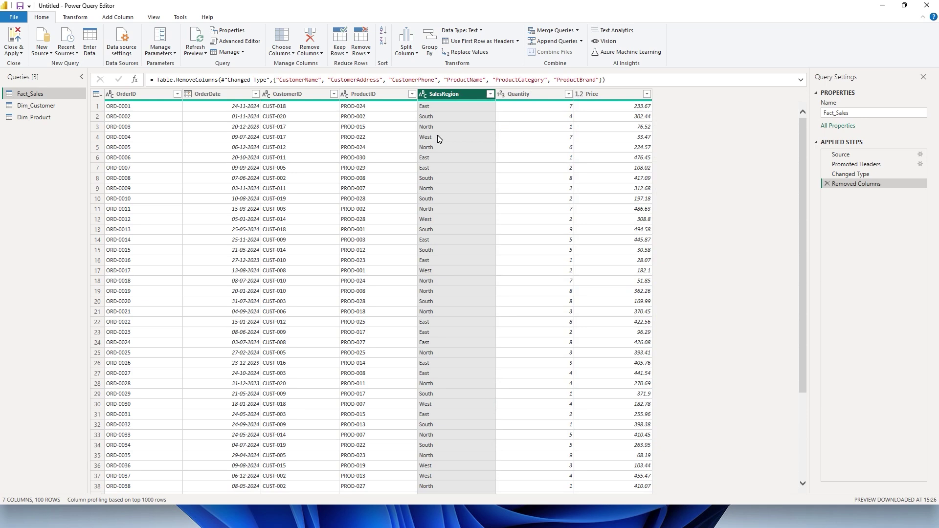
Step: Review the remaining Fact_Sales columns and both dimension queries, and apply the query changes to the model
{"action": "left_click", "coordinate": [300, 96]}
{"action": "left_click", "coordinate": [363, 98]}
{"action": "left_click", "coordinate": [452, 96]}
{"action": "left_click", "coordinate": [529, 98]}
{"action": "left_click", "coordinate": [600, 98]}
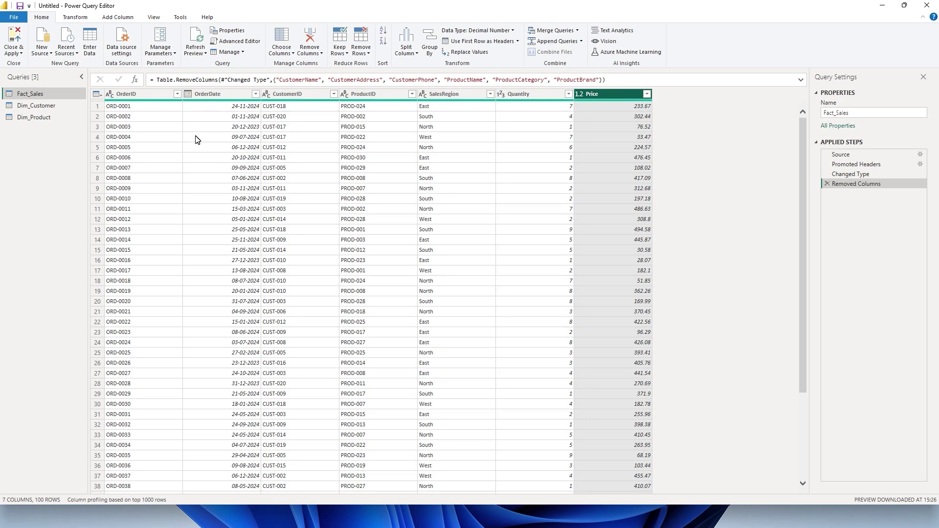
{"action": "left_click", "coordinate": [36, 107]}
{"action": "left_click", "coordinate": [39, 117]}
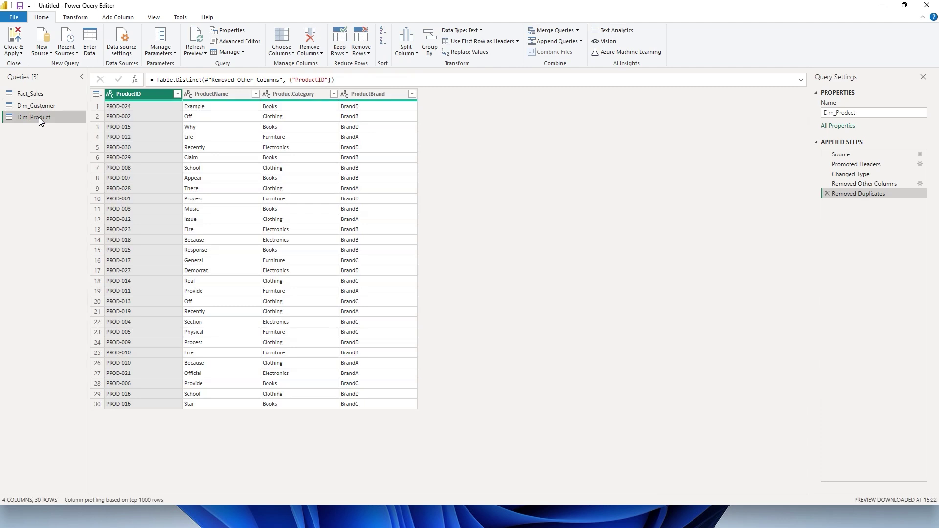
{"action": "left_click", "coordinate": [15, 52]}
{"action": "left_click", "coordinate": [27, 64]}
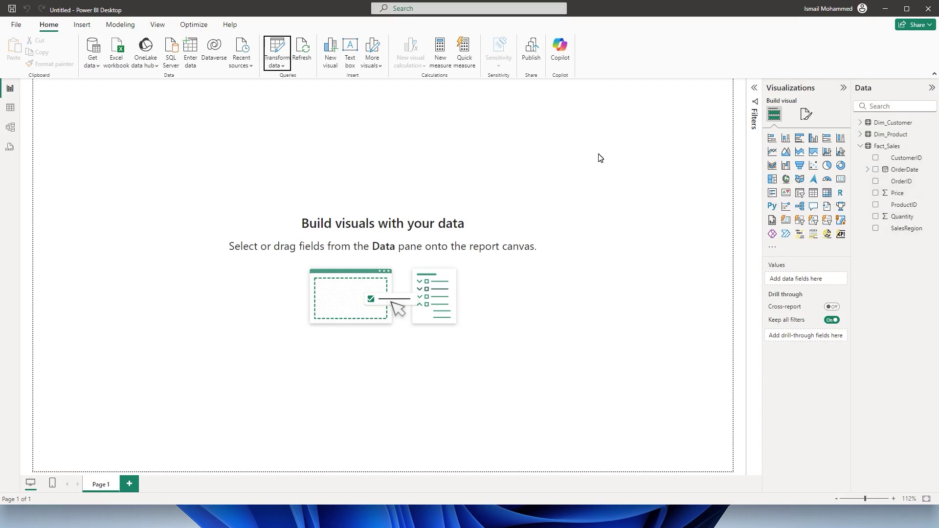
Step: Create a table visual listing OrderID from Fact_Sales on the report page and enlarge it
{"action": "left_click_drag", "start_coordinate": [899, 186], "coordinate": [296, 174]}
{"action": "left_click_drag", "start_coordinate": [337, 243], "coordinate": [428, 346]}
{"action": "left_click_drag", "start_coordinate": [342, 224], "coordinate": [377, 254]}
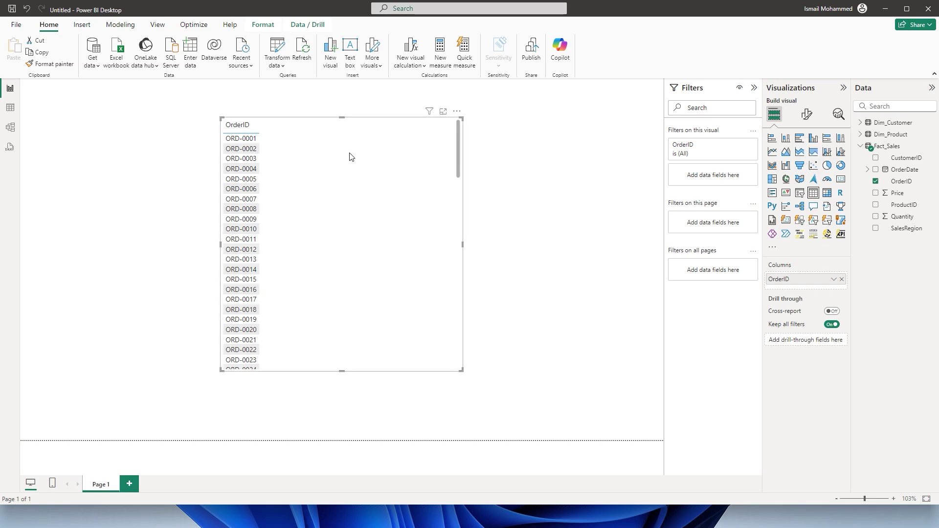
Step: Add CustomerName from Dim_Customer and ProductName from Dim_Product to the OrderID table visual
{"action": "left_click", "coordinate": [862, 125]}
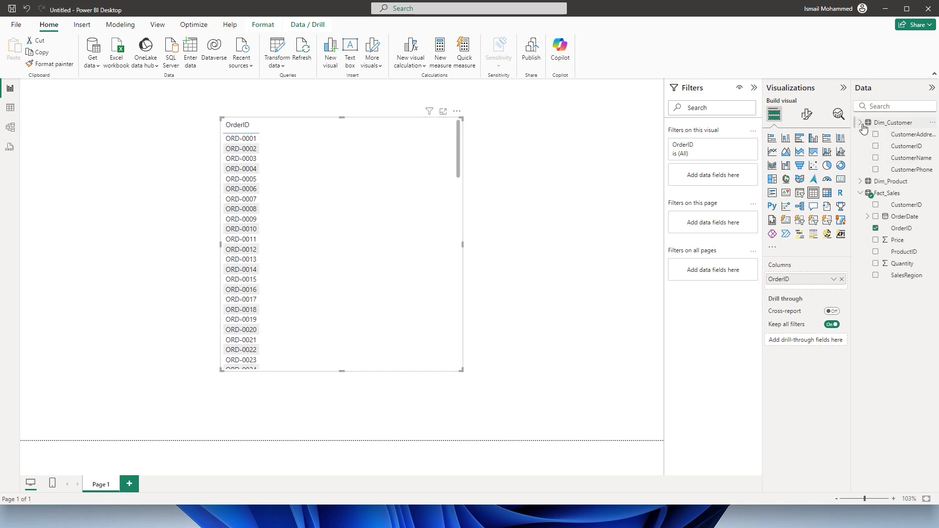
{"action": "left_click_drag", "start_coordinate": [909, 158], "coordinate": [304, 179]}
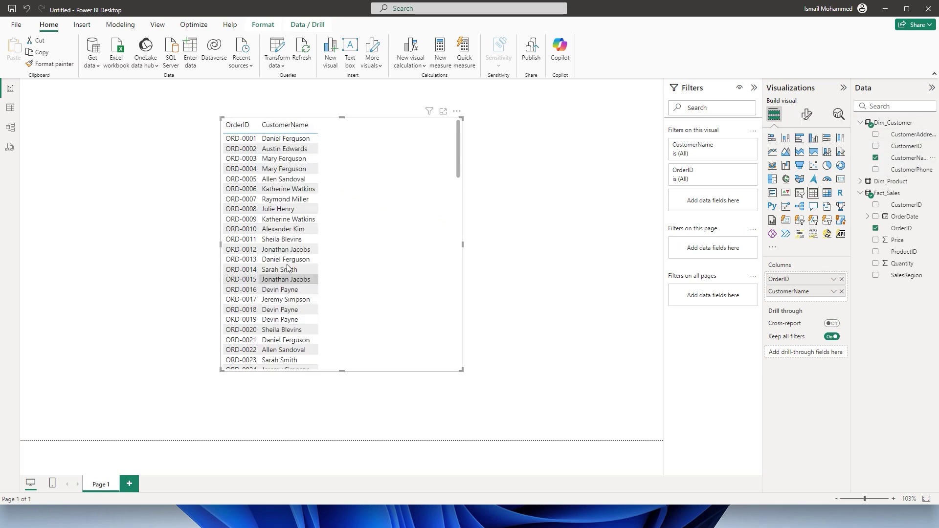
{"action": "mouse_move", "coordinate": [453, 138]}
{"action": "left_mouse_down"}
{"action": "mouse_move", "coordinate": [454, 324]}
{"action": "mouse_move", "coordinate": [454, 133]}
{"action": "left_mouse_up"}
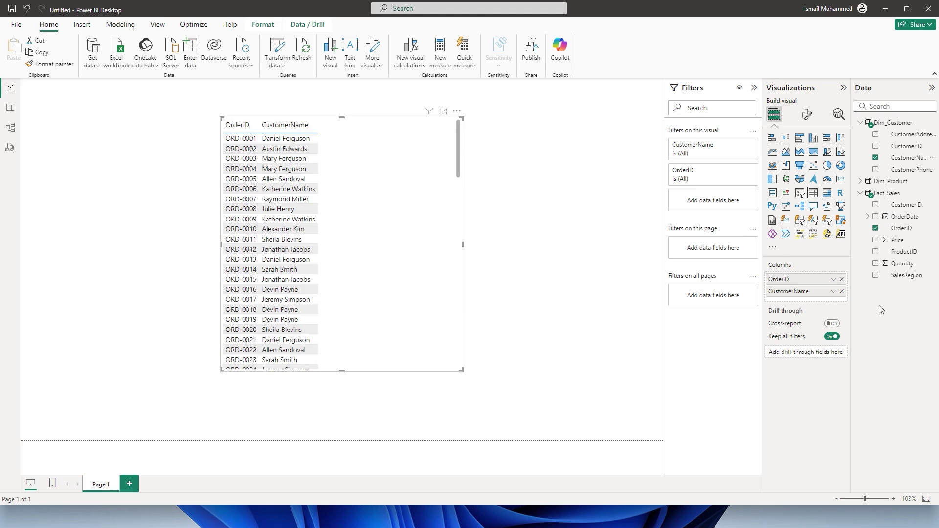
{"action": "left_click", "coordinate": [861, 182]}
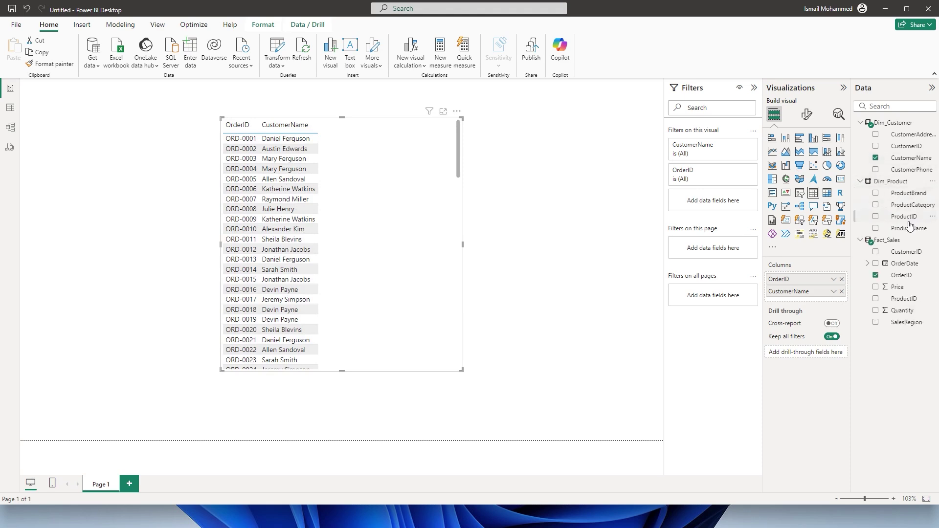
{"action": "left_click_drag", "start_coordinate": [915, 235], "coordinate": [389, 192]}
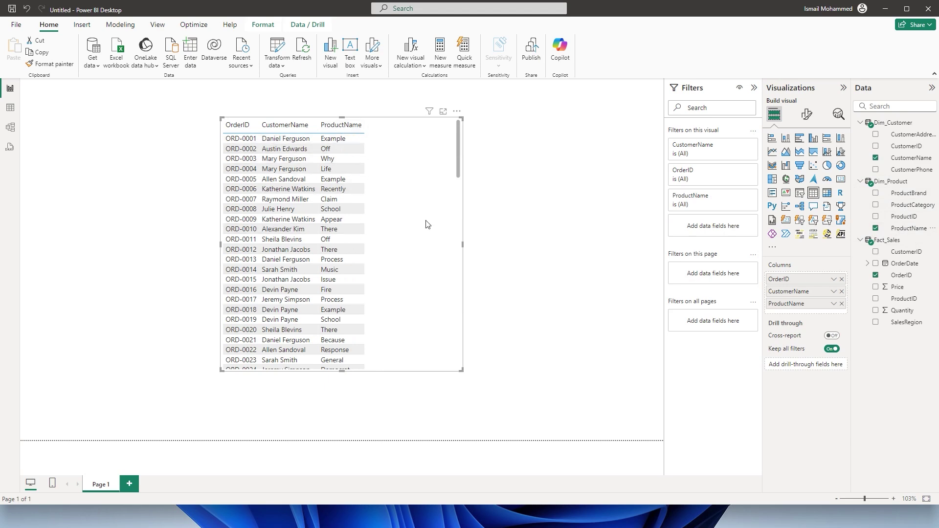
{"action": "left_click_drag", "start_coordinate": [459, 130], "coordinate": [513, 221]}
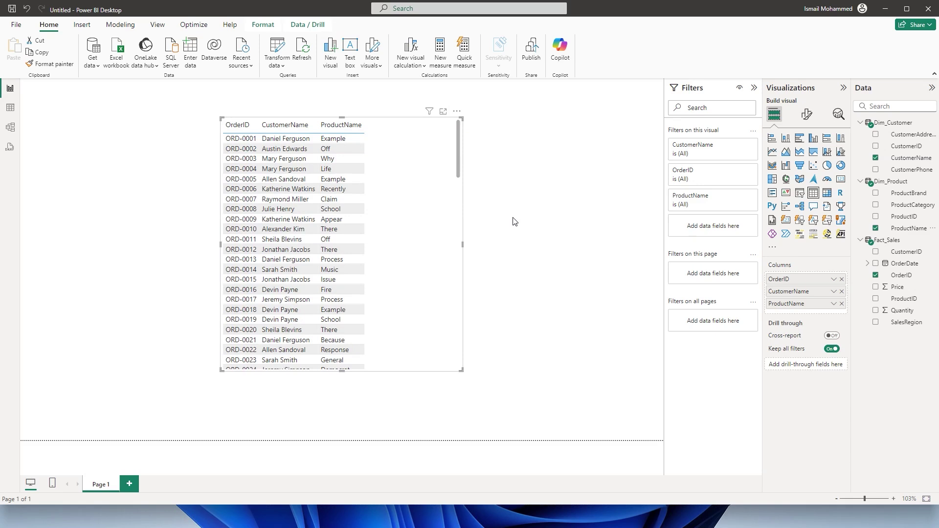